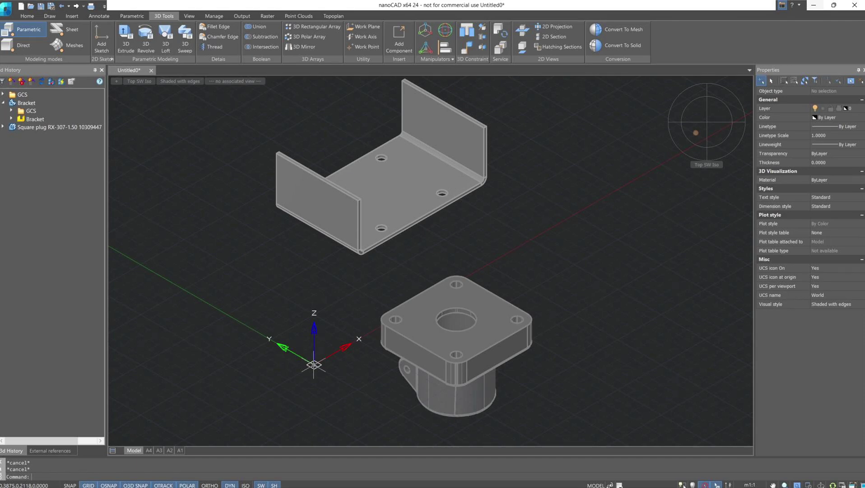
Apply a Symmetry 3D constraint between the bracket base's thin long side face and the plug flange's facing side, using the global ZX plane
click(486, 47)
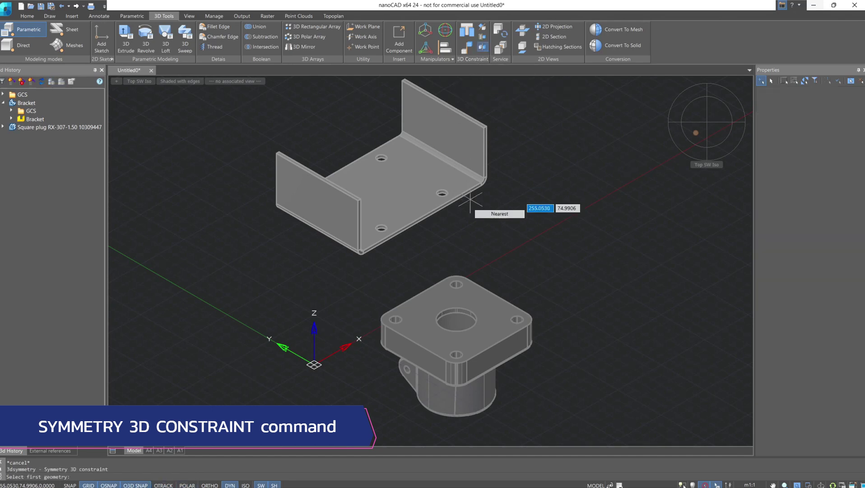
scroll(416, 244, up, 5)
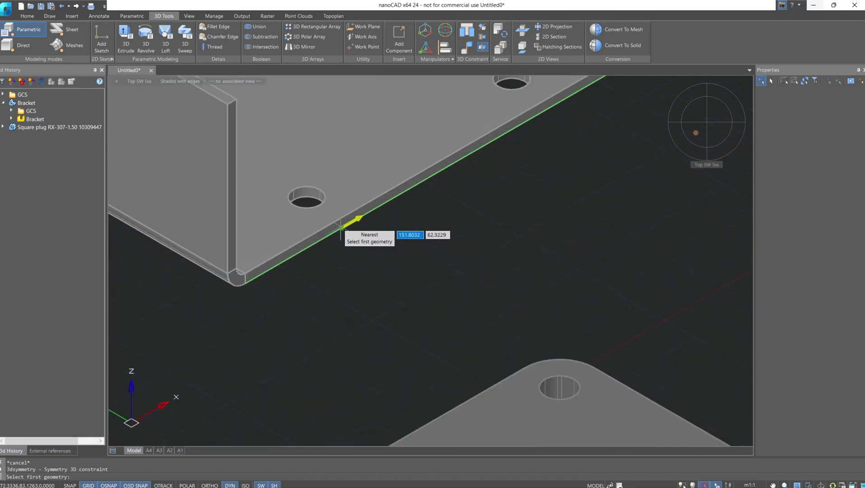
scroll(337, 223, up, 3)
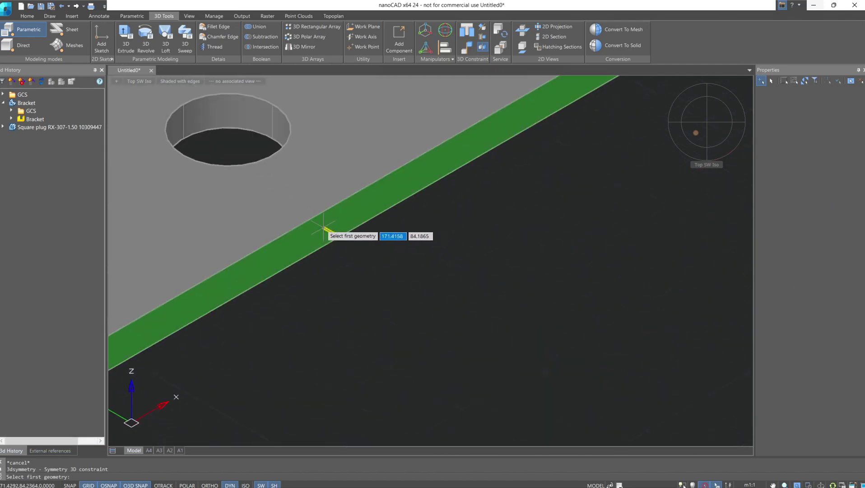
click(324, 228)
scroll(334, 228, down, 8)
shift+middle_drag(365, 264, 423, 270)
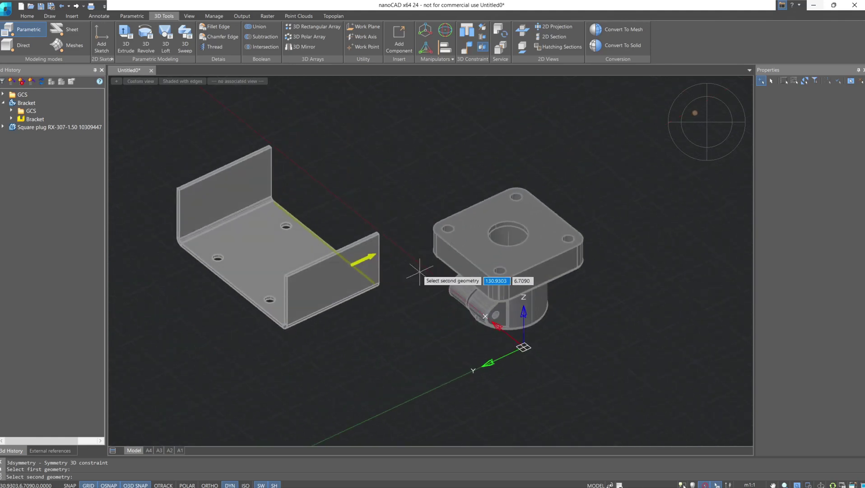
click(469, 270)
shift+middle_drag(460, 190, 406, 197)
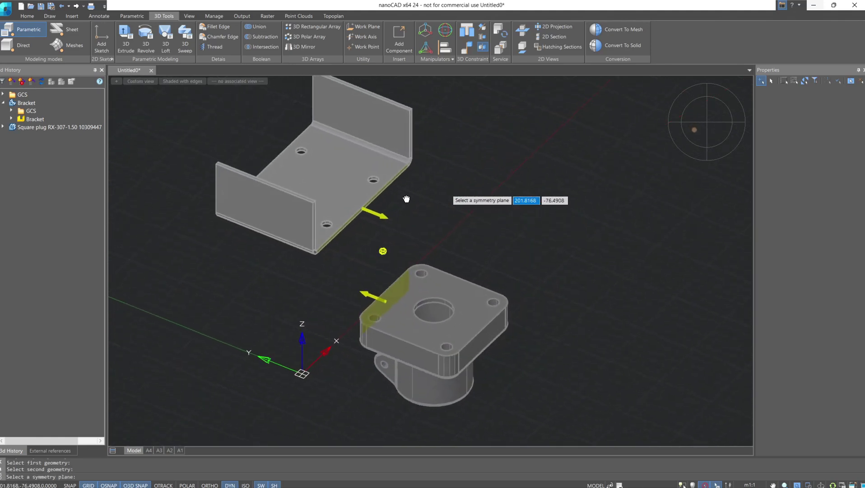
click(3, 95)
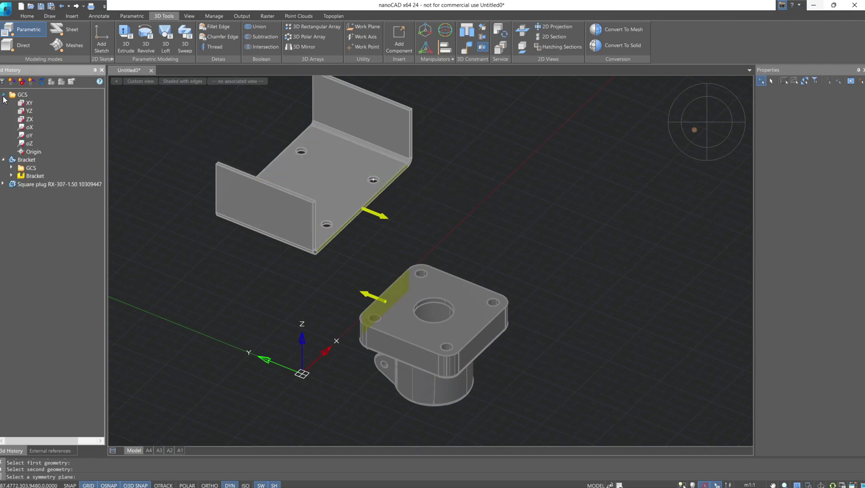
click(28, 121)
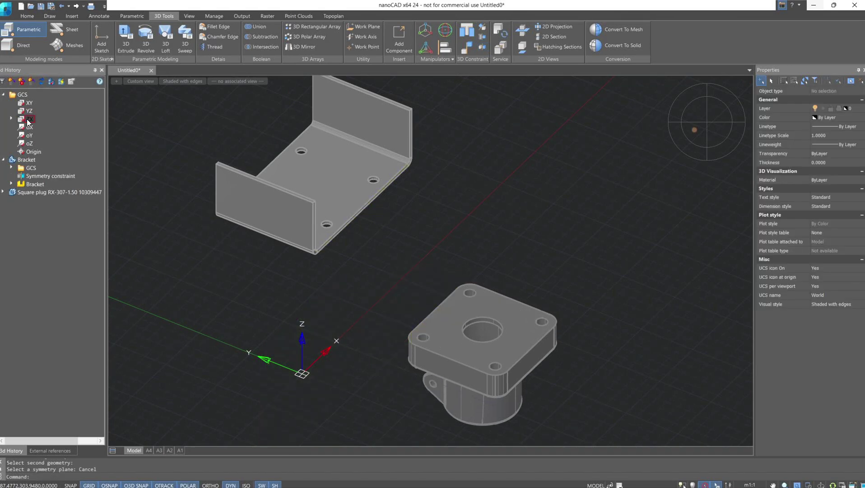
Move the bracket to test how it behaves under the symmetry constraint, and restore the Top SW Iso view
shift+middle_drag(305, 235, 328, 235)
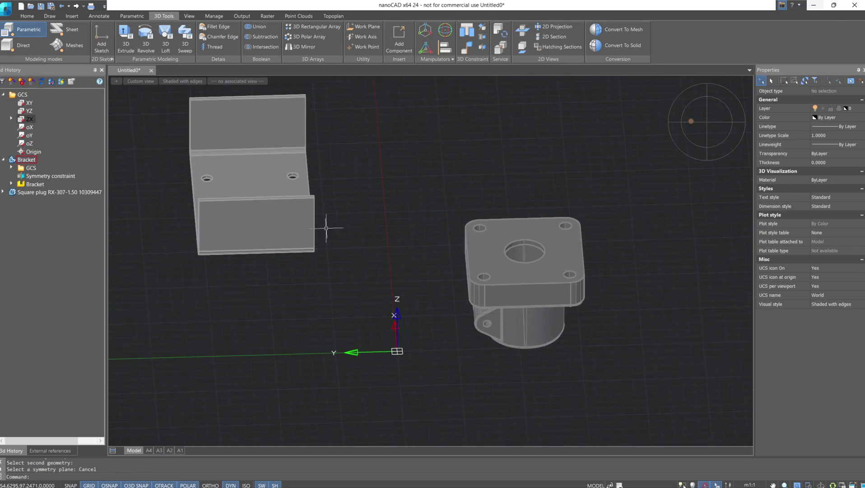
click(289, 228)
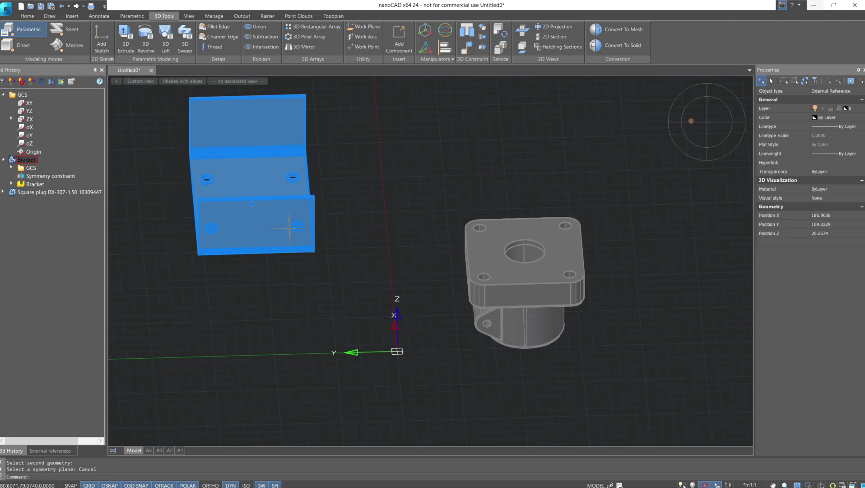
drag(267, 235, 273, 270)
click(267, 271)
click(295, 267)
click(322, 267)
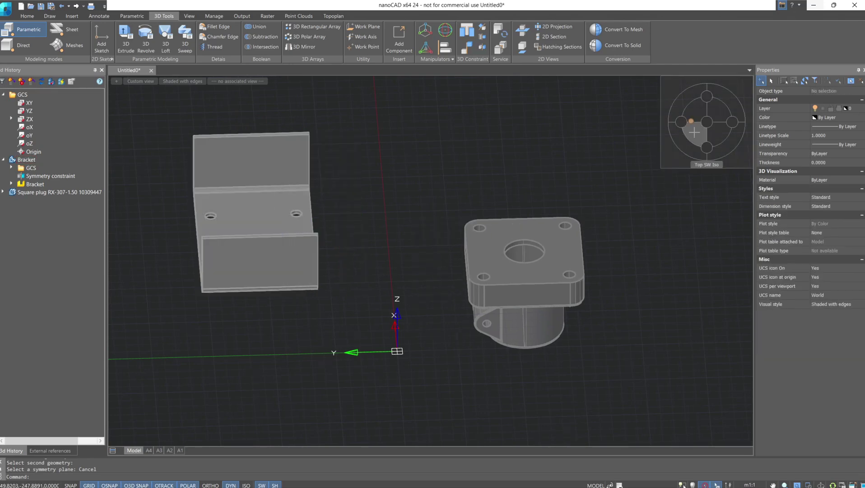
click(695, 132)
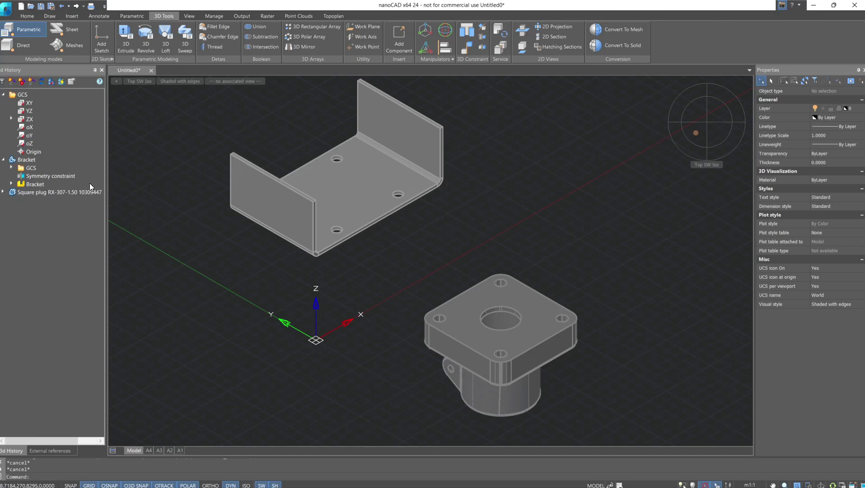
Inspect the symmetry constraint under both components and remove it from the square plug
click(50, 177)
double_click(18, 192)
click(23, 216)
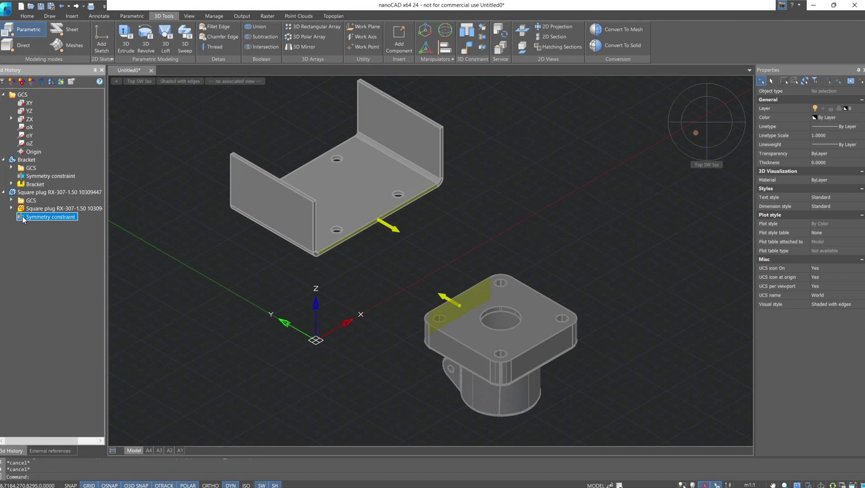
right_click(22, 215)
click(41, 243)
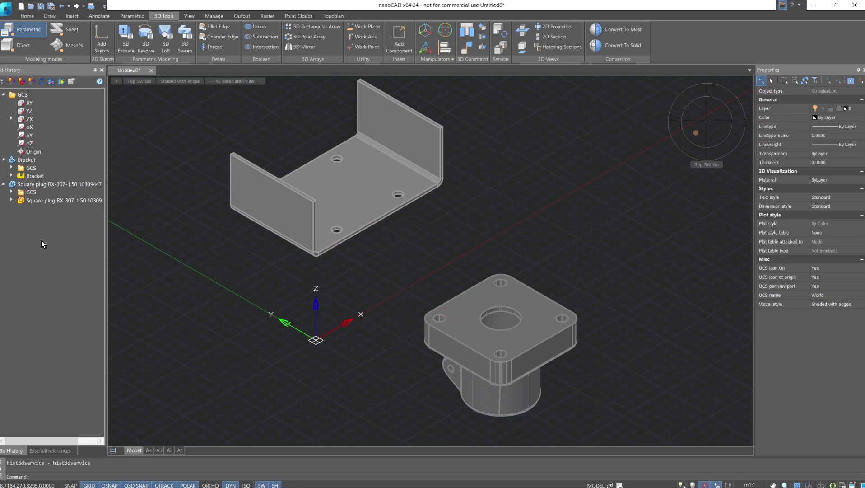
Apply a Tangent 3D constraint between the plug's outer cylindrical face and the far long side of the bracket base
click(485, 42)
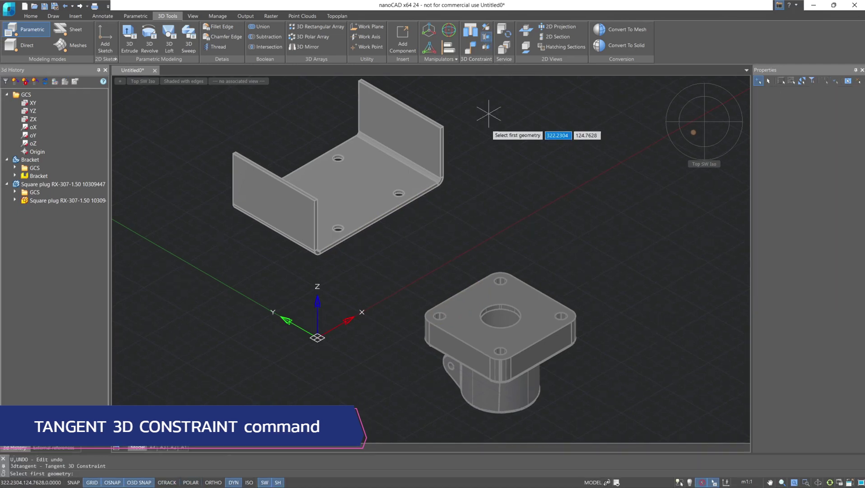
click(479, 389)
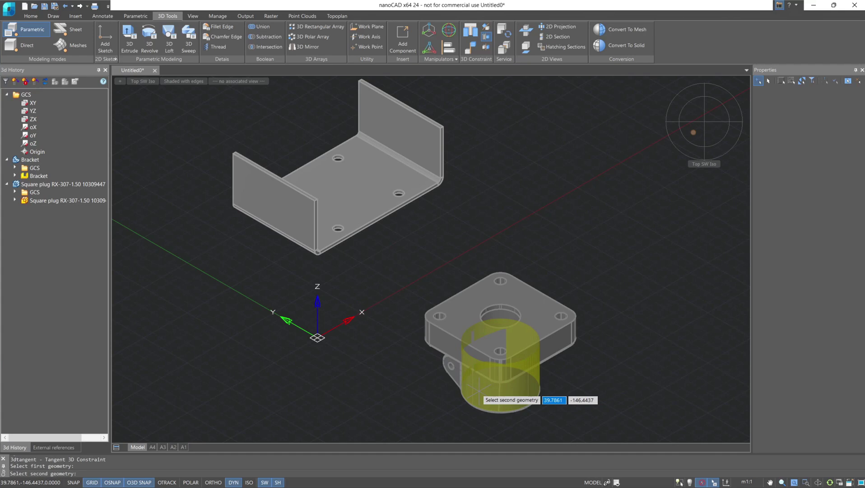
click(316, 166)
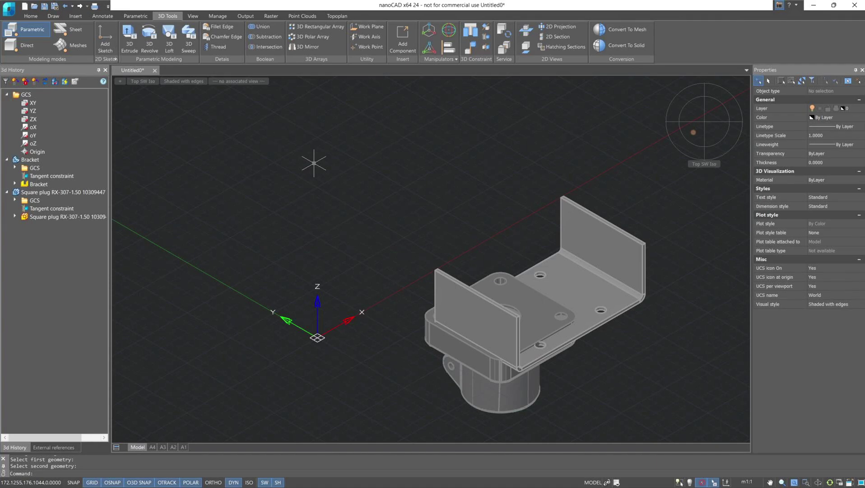
Inspect the tangent constraint in the Bottom view by moving the square plug and the bracket
click(688, 161)
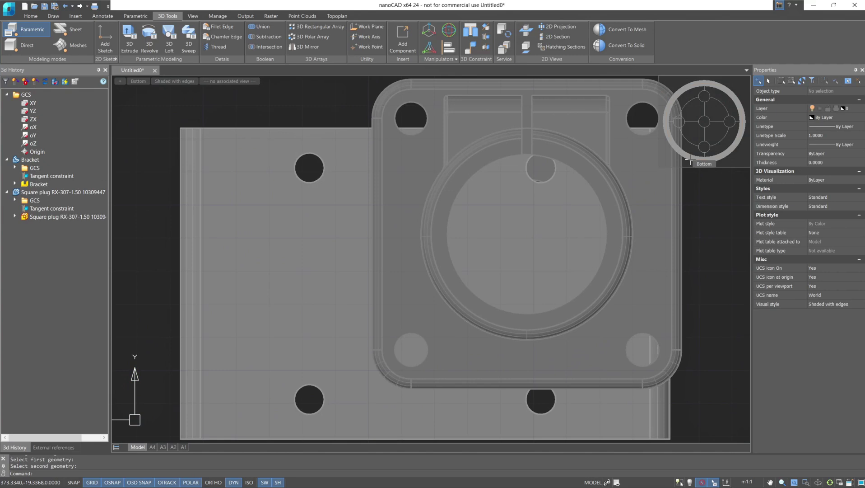
click(54, 209)
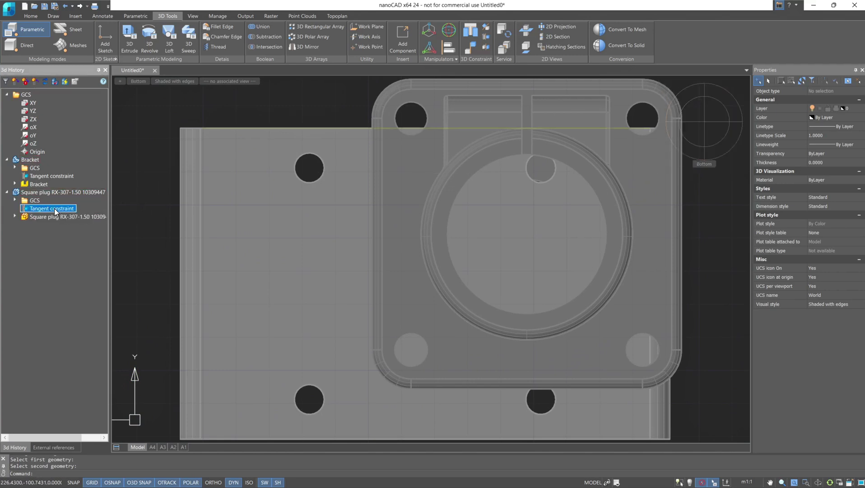
click(418, 110)
click(431, 95)
click(439, 108)
drag(439, 109, 486, 95)
click(65, 209)
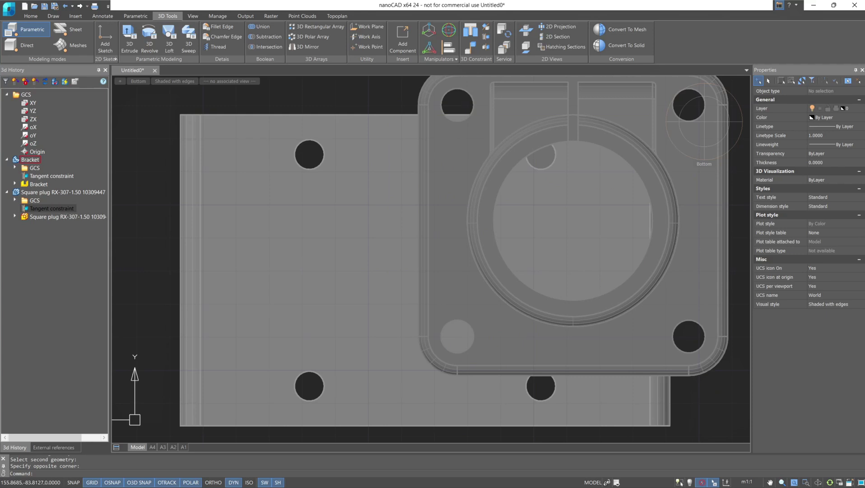
middle_drag(309, 159, 295, 185)
click(72, 209)
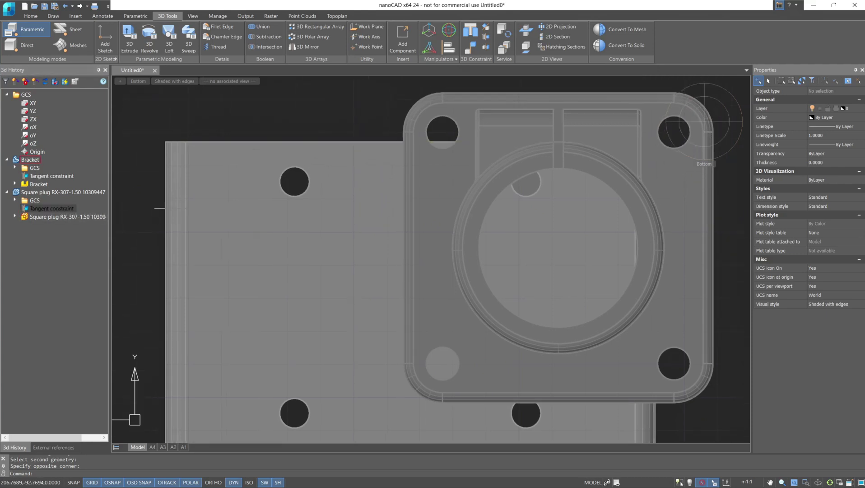
Undo the component moves and the tangent constraint
key(ctrl+z)
key(ctrl+z)
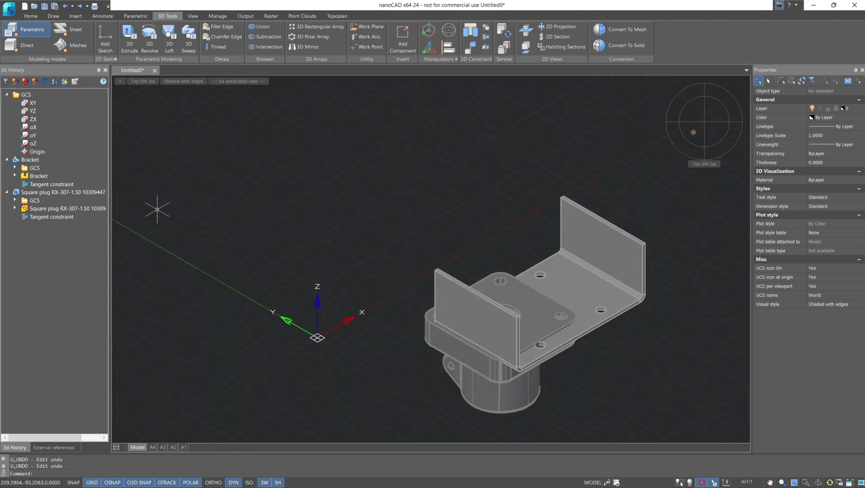
key(ctrl+z)
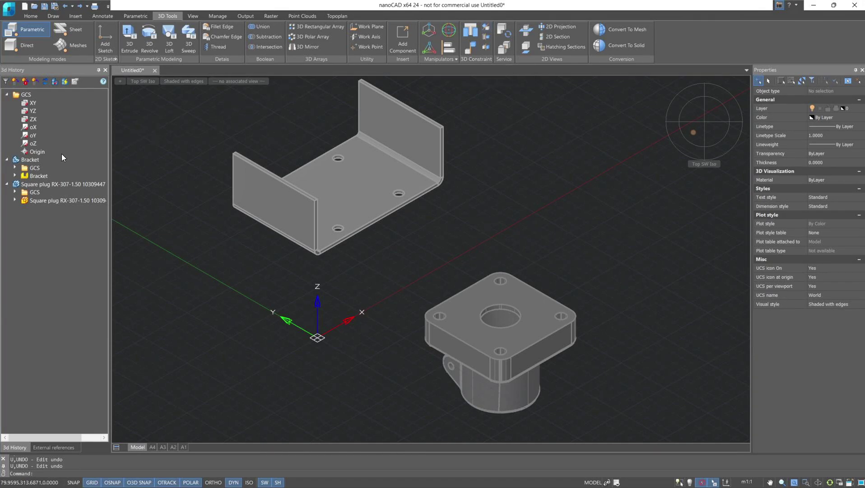
Fix the Bracket component in place
click(29, 159)
right_click(39, 159)
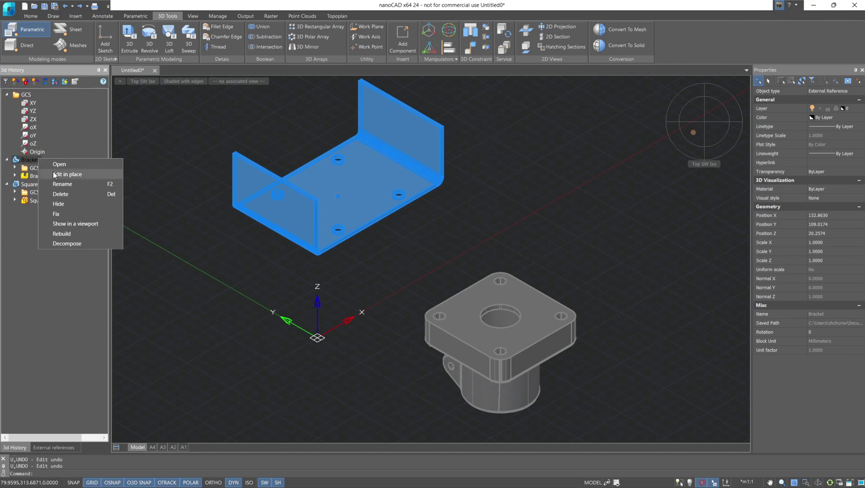
click(67, 216)
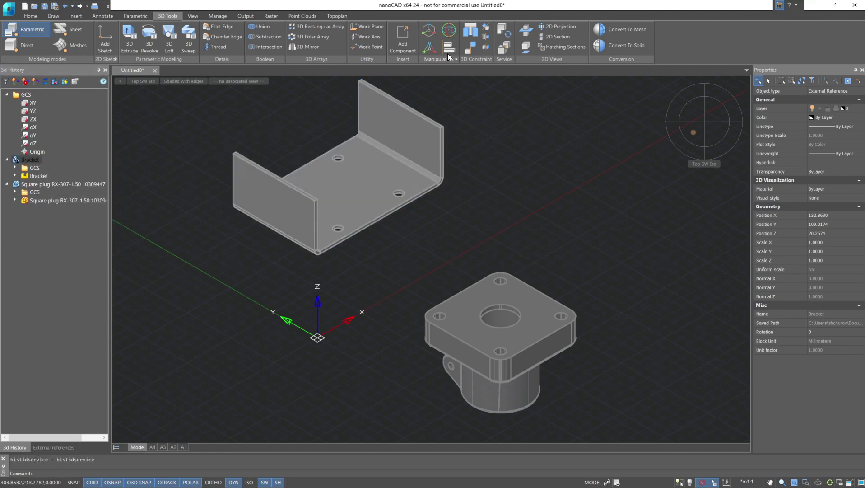
Apply a 30° Angle 3D constraint between the bracket base and the plug's top face, rotating about the plug's top edge parallel to X
click(485, 27)
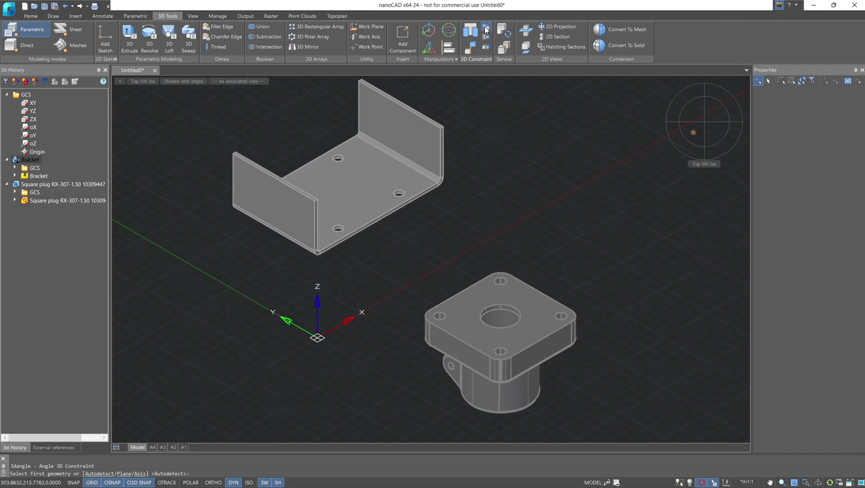
click(374, 174)
click(536, 311)
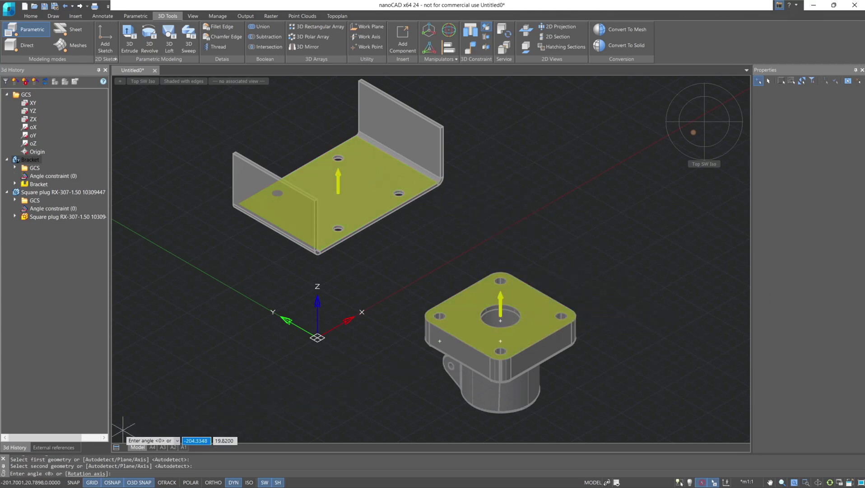
click(102, 475)
click(444, 297)
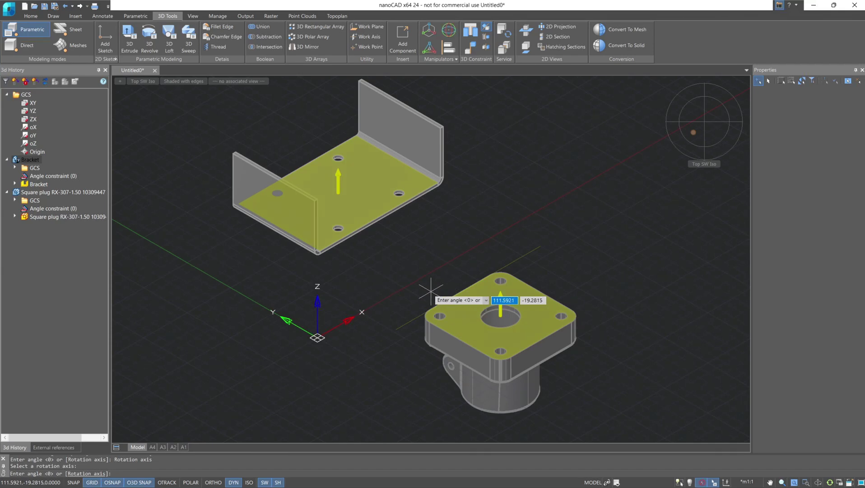
text(30)
key(Return)
Open the plug's 30° angle constraint value for editing, and undo that constraint
double_click(68, 209)
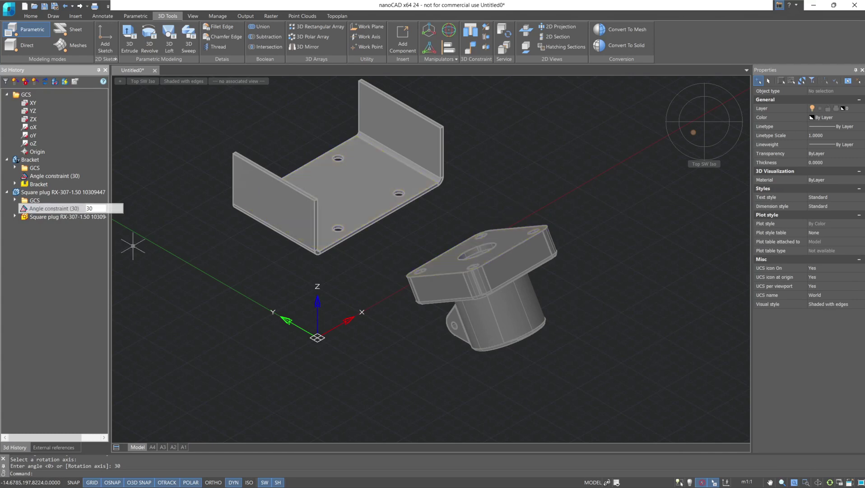
key(ctrl+z)
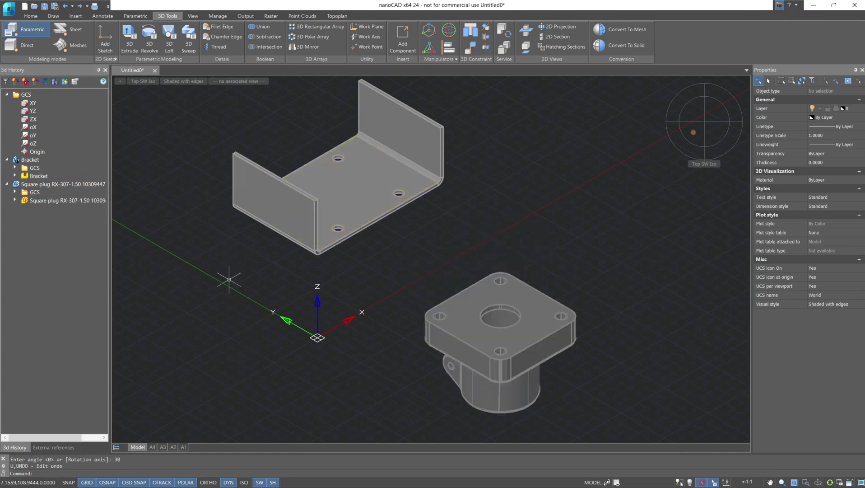
Apply a 45° Angle 3D constraint between the bracket base and the plug's top face, rotating about the plug's top edge parallel to Y
click(477, 36)
click(370, 199)
click(467, 330)
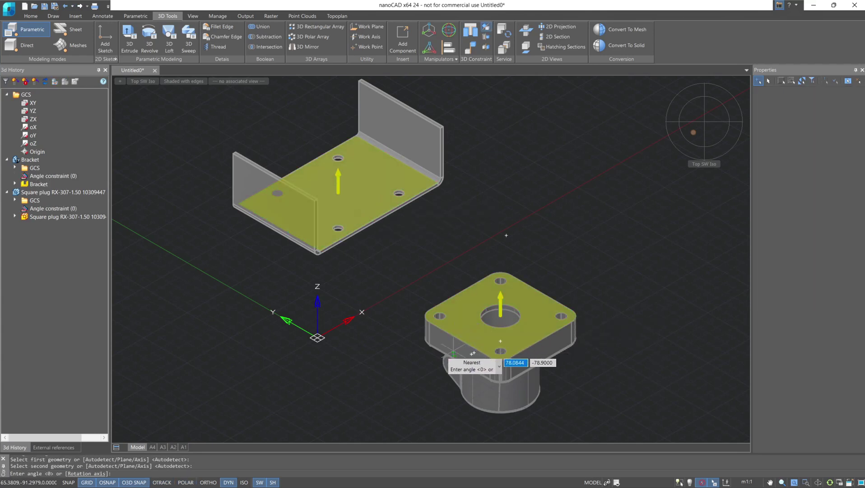
click(89, 473)
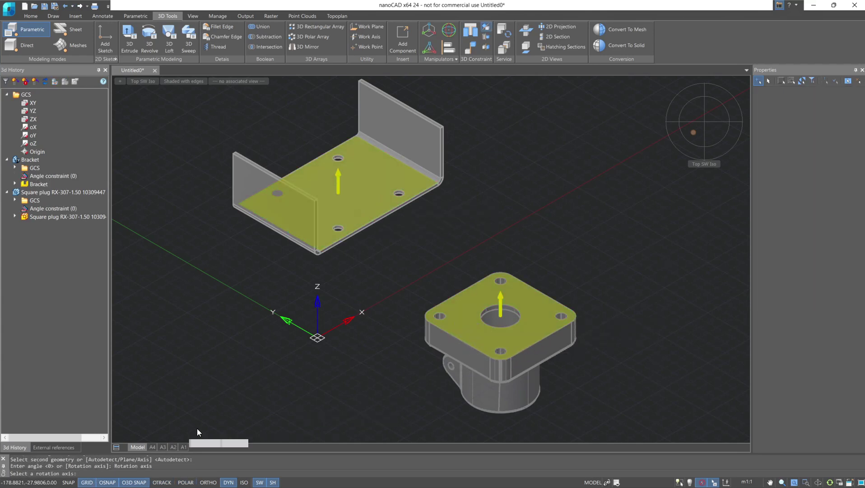
click(440, 338)
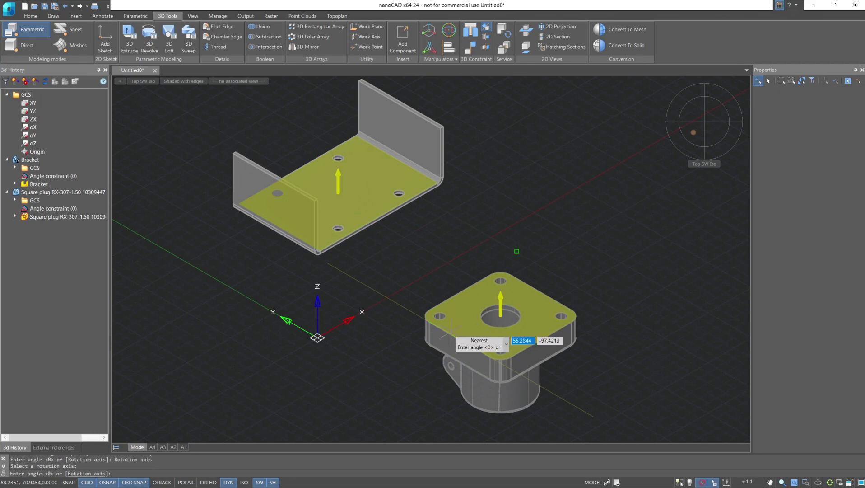
text(45)
key(Return)
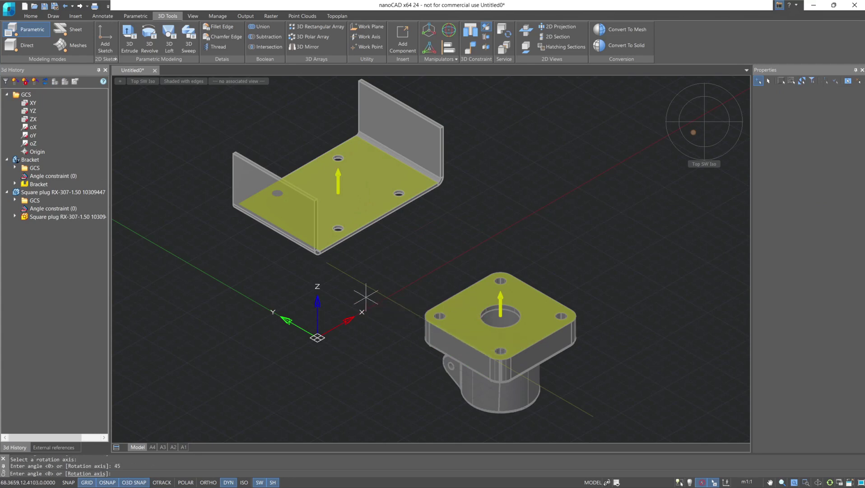
Open the plug's 45° angle constraint value for editing, and undo that constraint
click(71, 209)
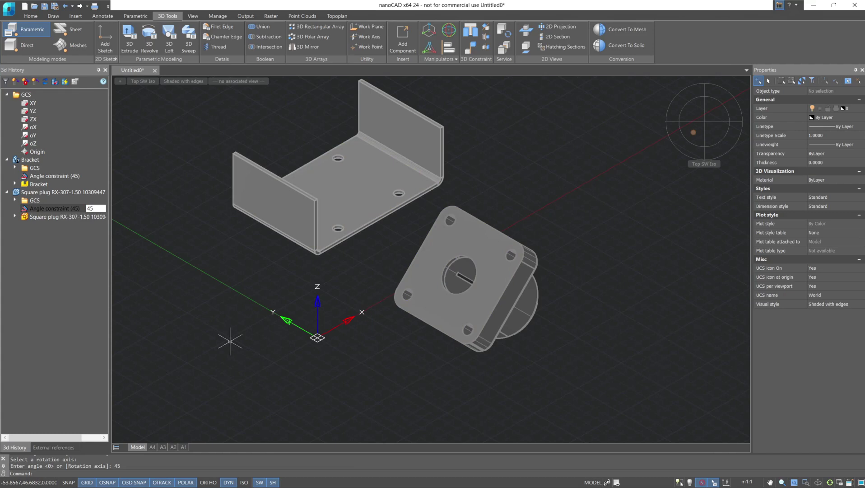
key(ctrl+z)
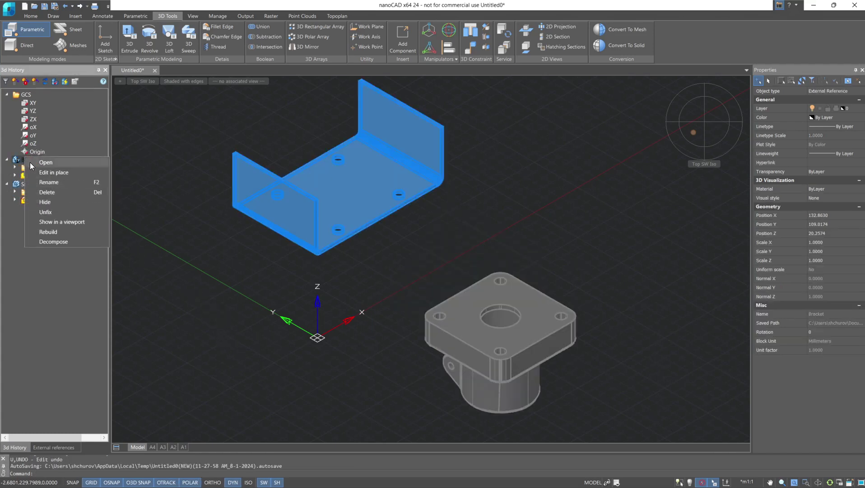
Unfix the bracket, and apply a Mate 3D constraint at distance 0 between the plug's rear-left hole and the bracket's front-left hole
click(46, 212)
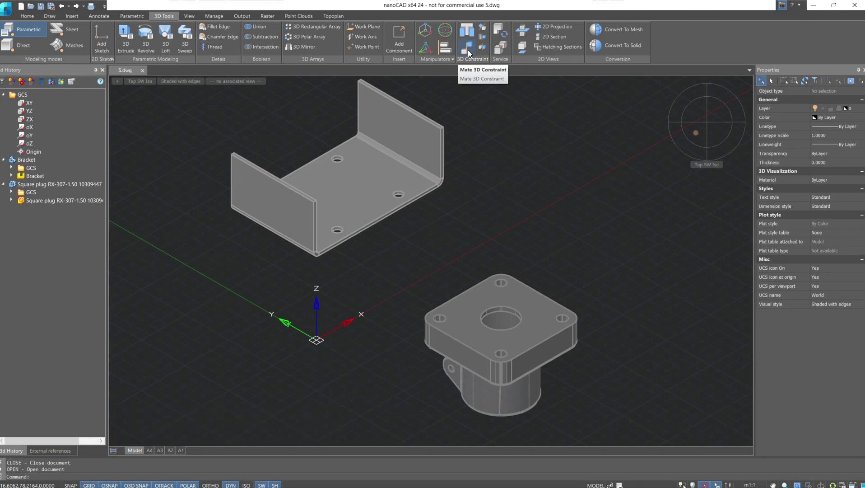
click(468, 49)
scroll(466, 289, up, 5)
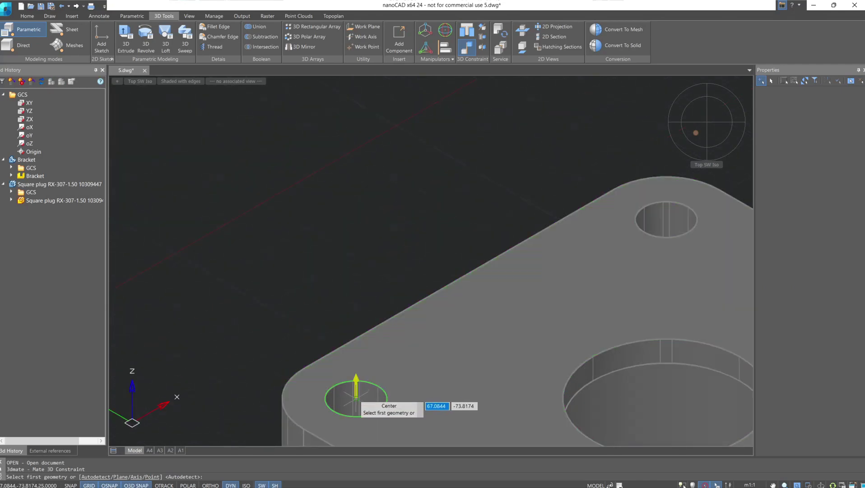
click(354, 397)
scroll(251, 237, down, 3)
scroll(380, 284, up, 2)
scroll(380, 284, up, 2)
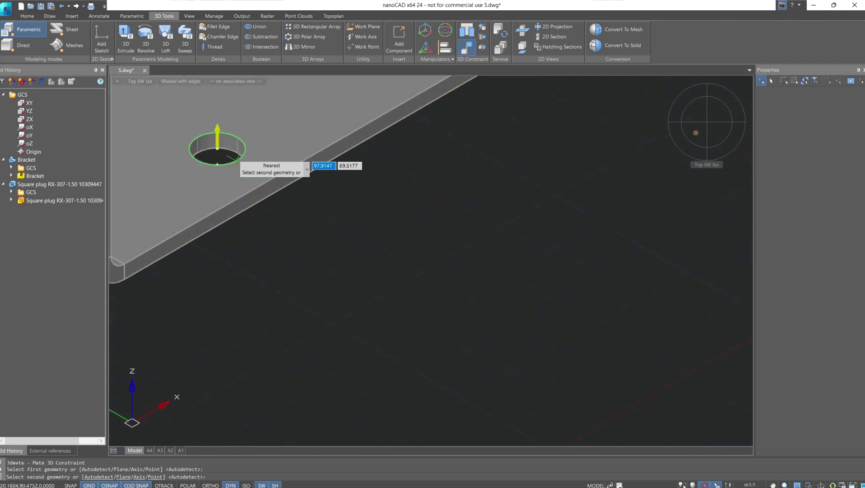
click(221, 154)
scroll(456, 290, down, 5)
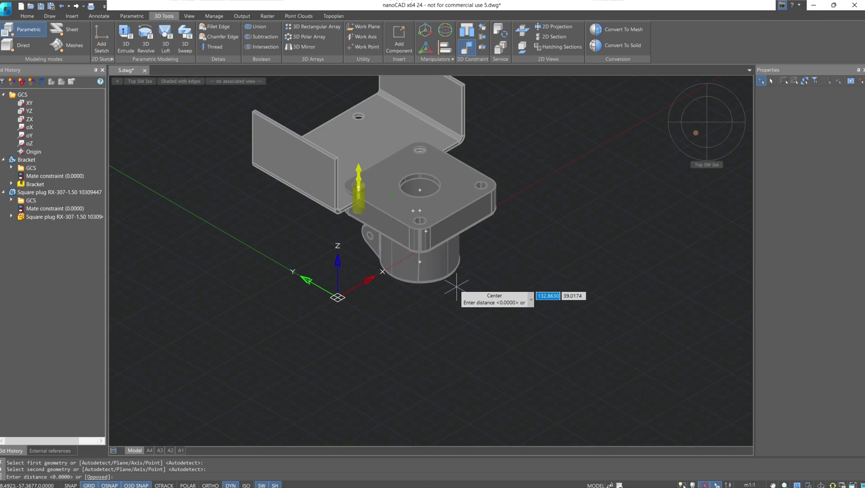
key(Return)
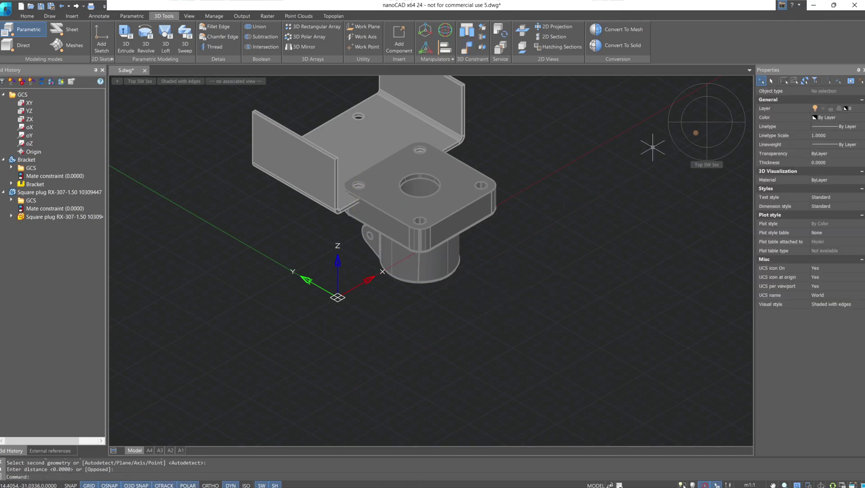
Apply a second Mate 3D constraint at distance 0 between the plug's top face and the underside of the bracket base
click(703, 121)
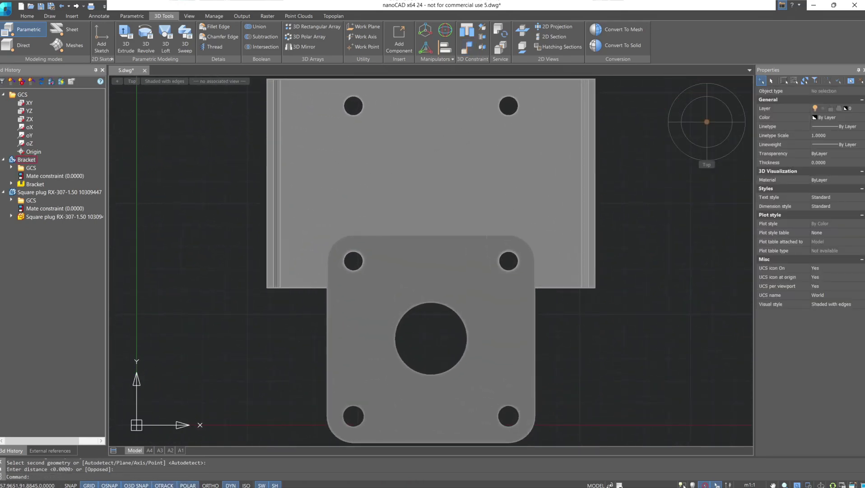
scroll(318, 249, up, 5)
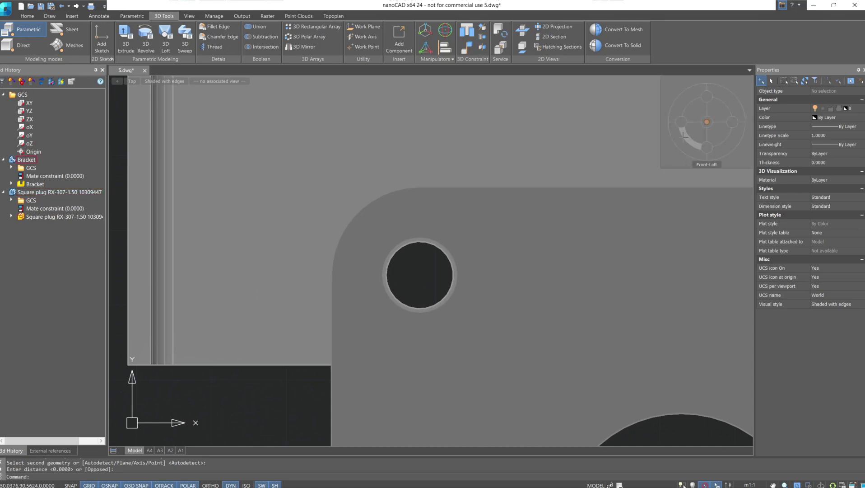
click(691, 134)
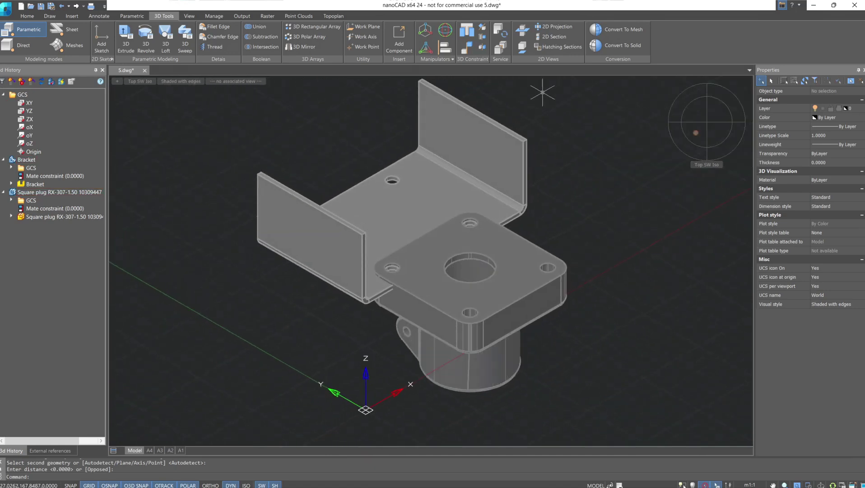
click(467, 49)
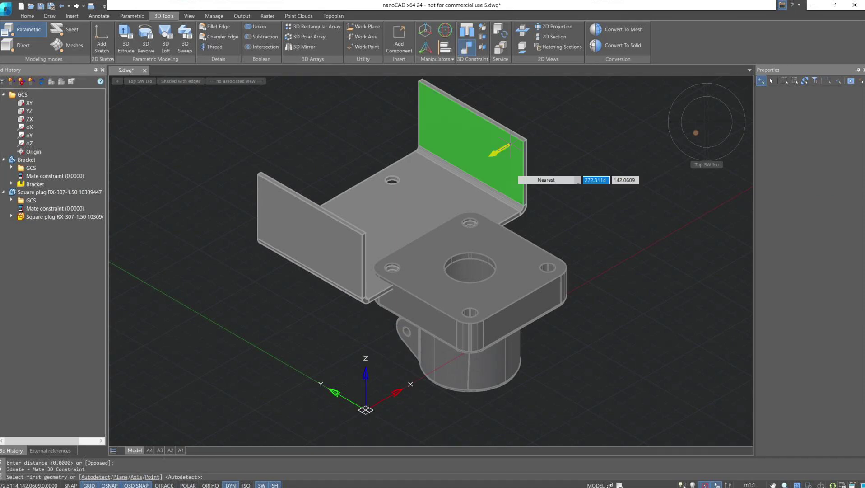
click(515, 261)
shift+middle_drag(381, 362, 386, 261)
click(364, 251)
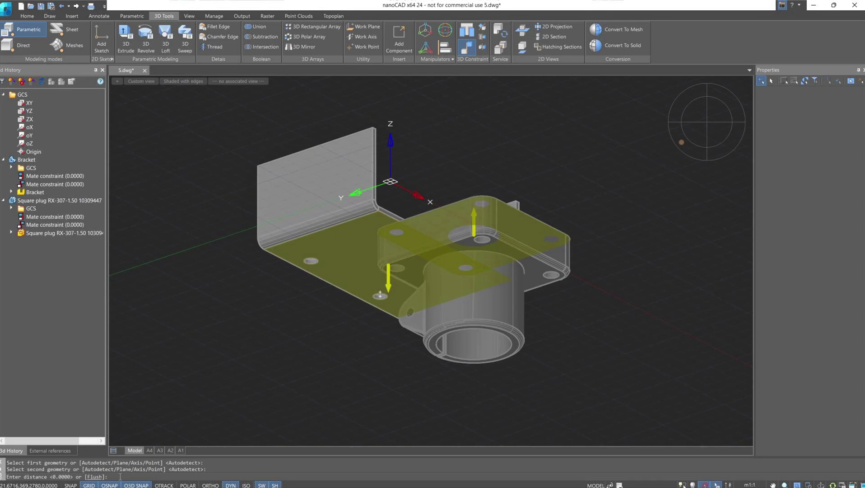
key(Return)
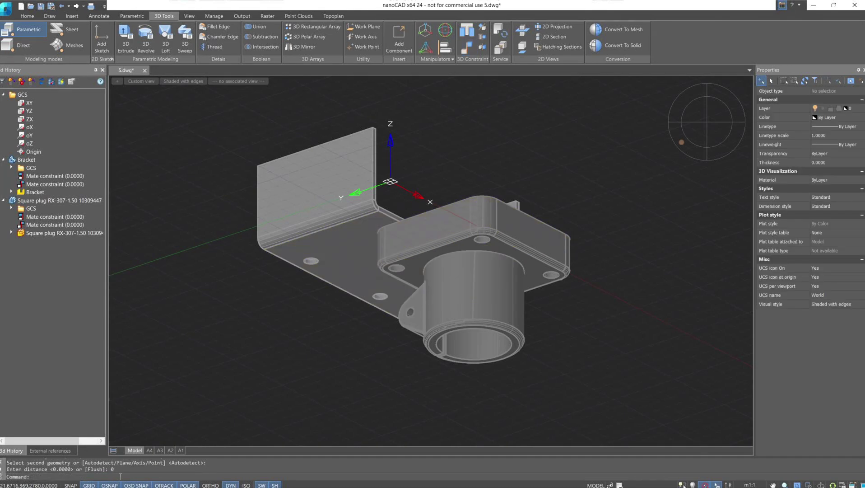
Rotate the bracket about the Z axis with 3D Rotate, checking how the mated plug follows it
shift+middle_drag(551, 164, 570, 264)
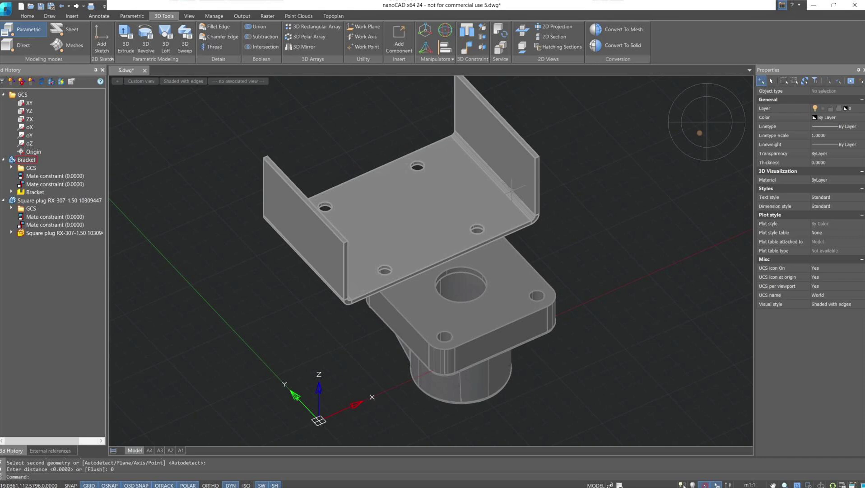
click(511, 192)
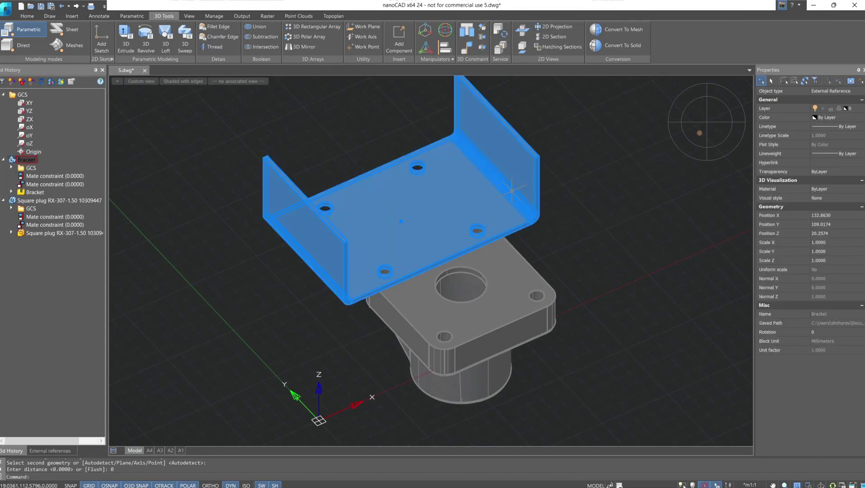
click(446, 31)
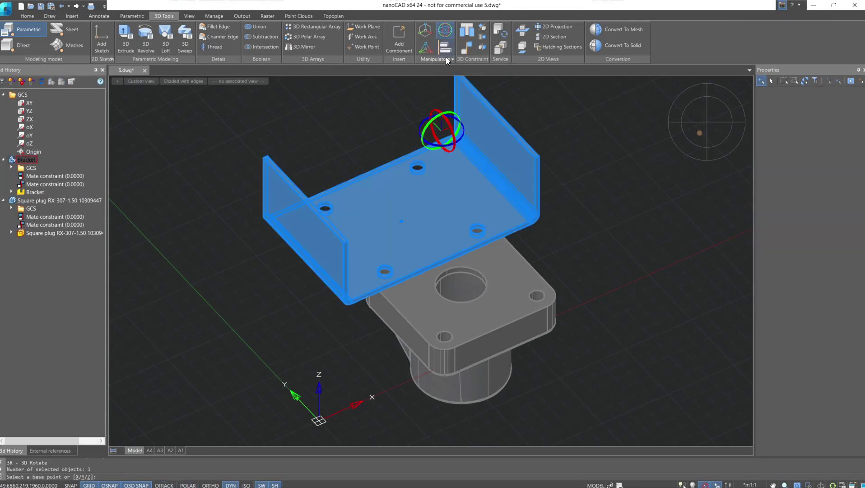
click(451, 132)
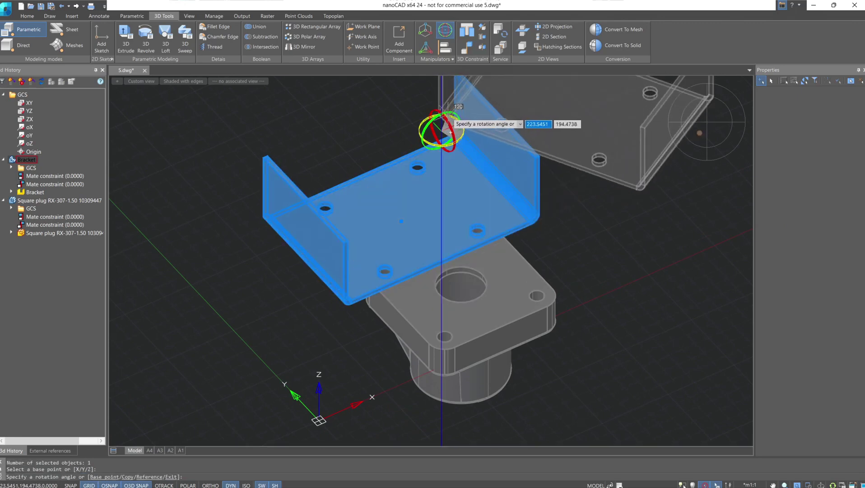
click(450, 132)
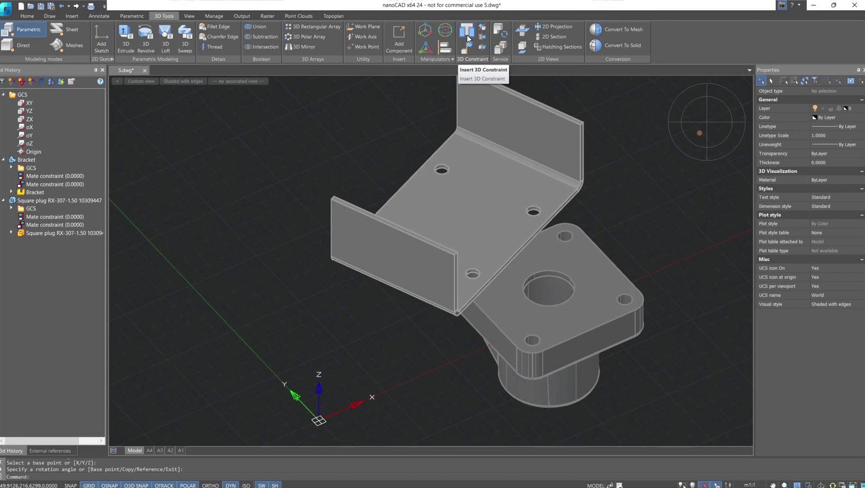
Delete both mate constraints from the square plug, and move the bracket away from the plug
right_click(52, 215)
click(64, 240)
right_click(42, 210)
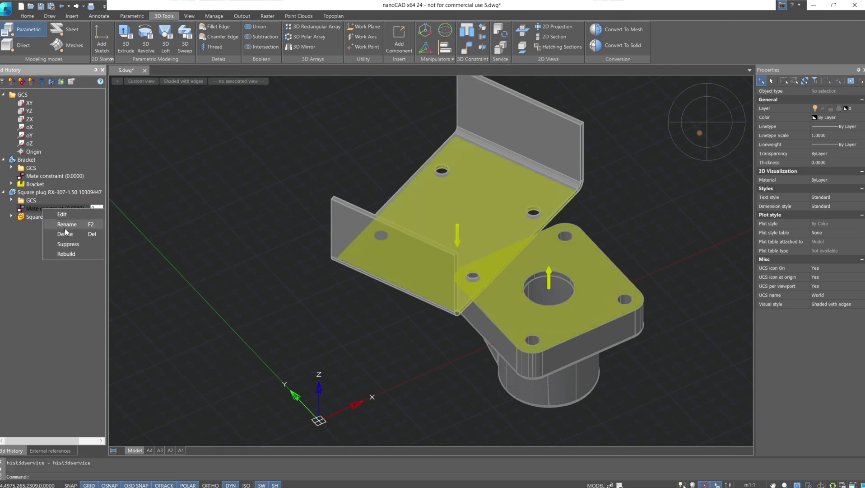
click(72, 235)
drag(436, 266, 320, 232)
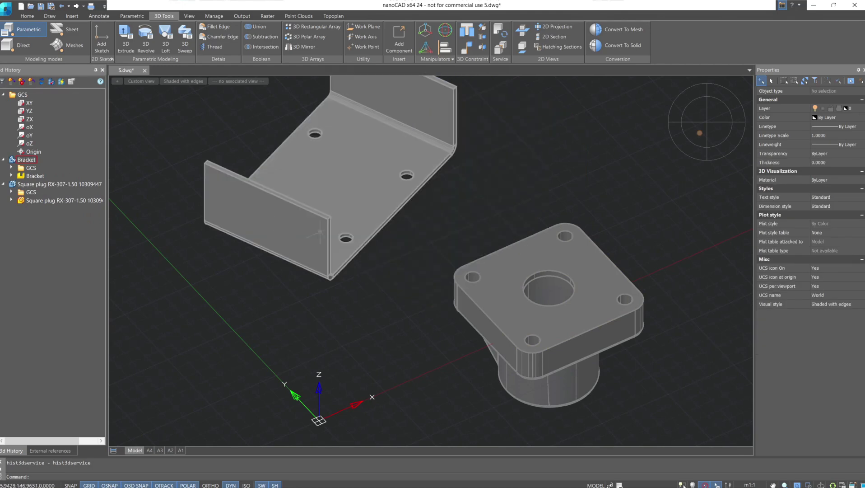
Apply an Insert 3D constraint at distance 0 between the plug's rear-left hole and the underside edge of the bracket's rear-left hole
click(466, 32)
scroll(461, 313, up, 5)
click(461, 313)
middle_drag(319, 325, 329, 189)
middle_drag(207, 204, 596, 256)
scroll(298, 282, down, 2)
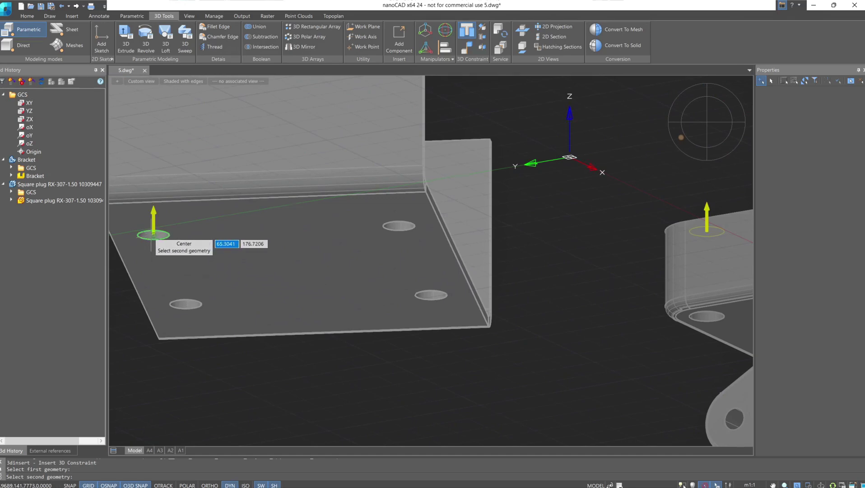
click(154, 235)
middle_drag(572, 190, 638, 303)
scroll(556, 287, up, 4)
shift+middle_drag(595, 217, 478, 152)
scroll(601, 197, down, 4)
key(Return)
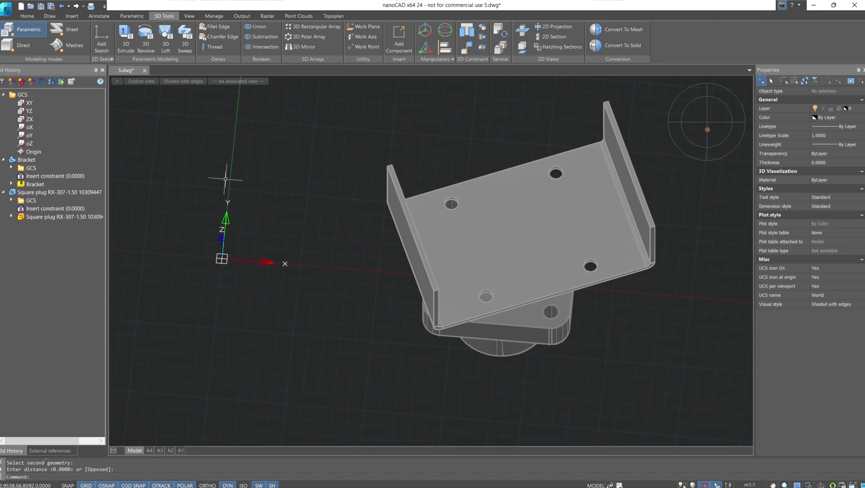
Set the plug's insert constraint distance to 10, view the gap from the side, and undo the distance change
double_click(67, 208)
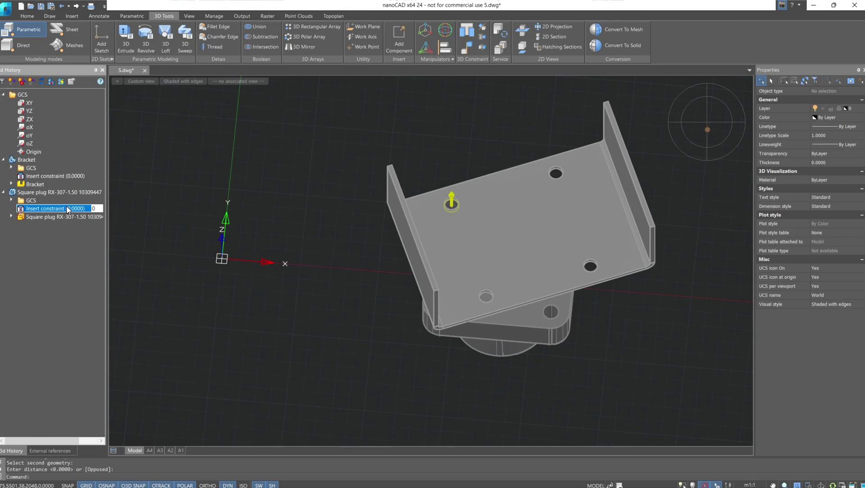
click(67, 207)
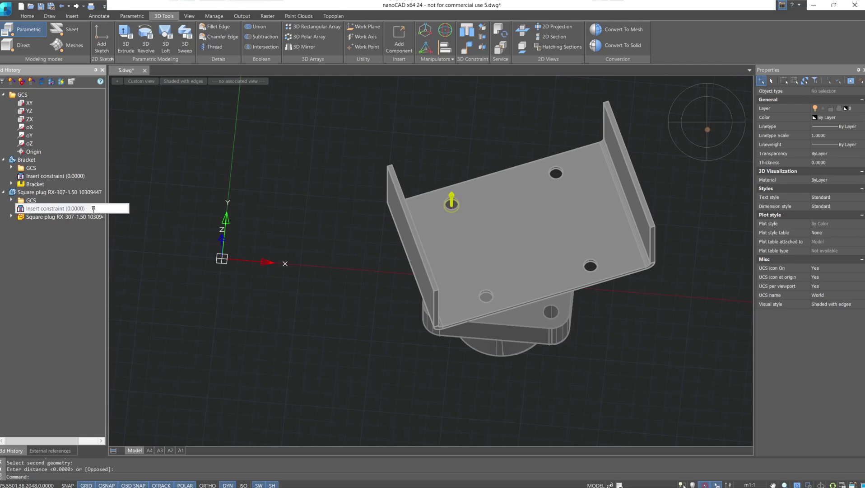
click(93, 209)
text(10)
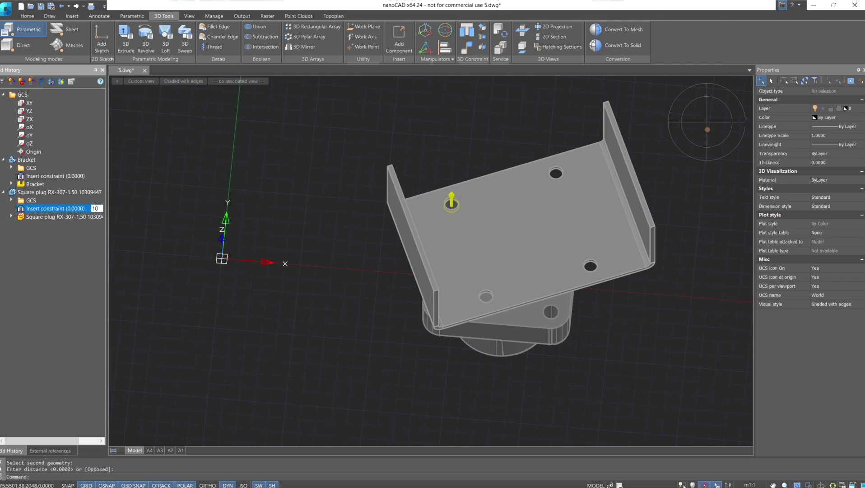
key(Return)
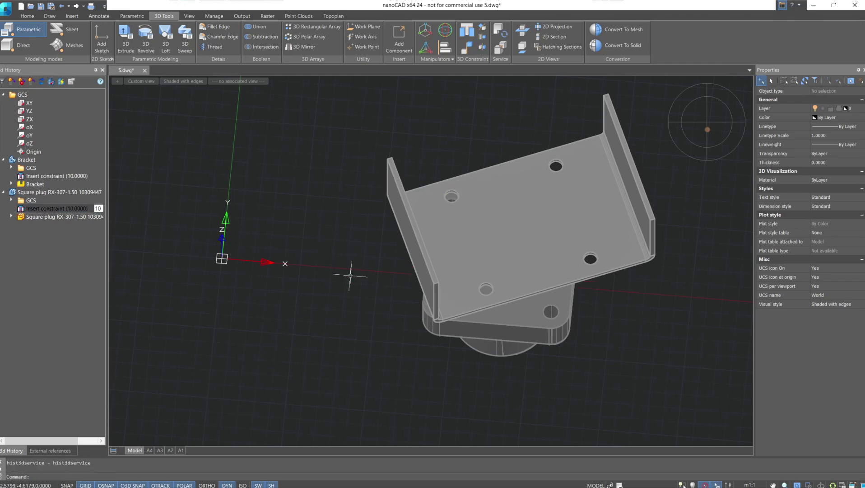
shift+middle_drag(354, 285, 371, 168)
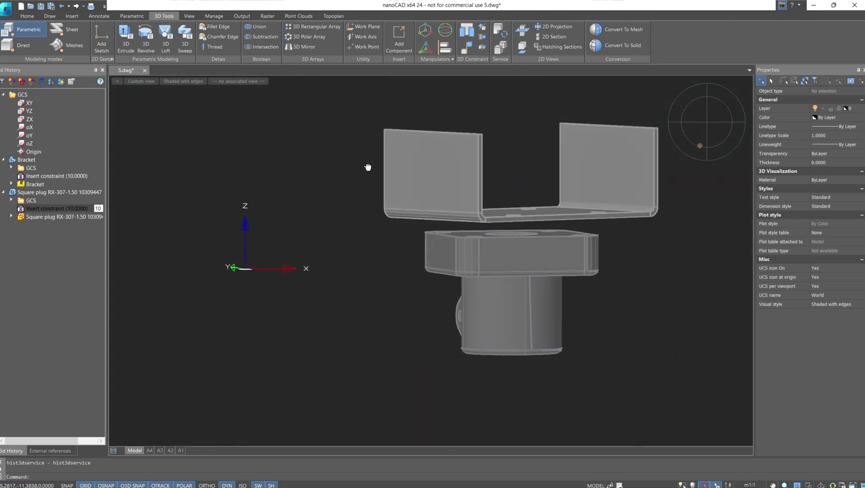
key(ctrl+z)
key(ctrl+z)
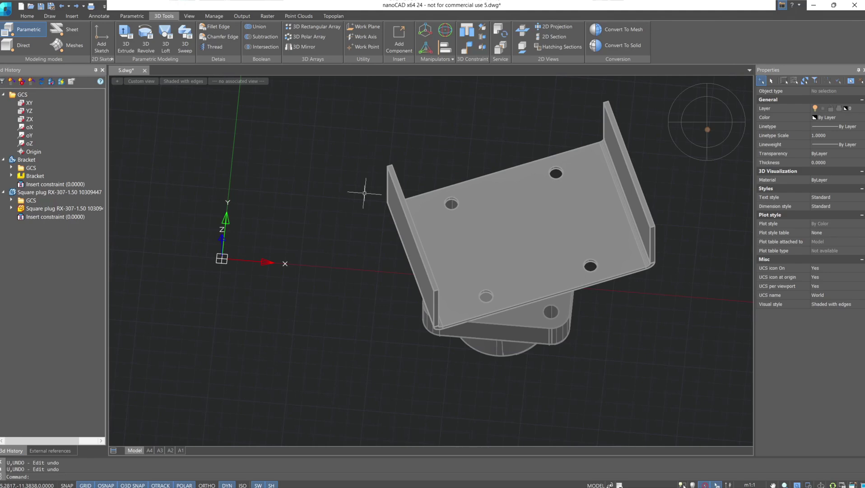
Apply a second Insert 3D constraint at distance 0 between the bracket's front-right hole and the plug's front-right hole
click(465, 29)
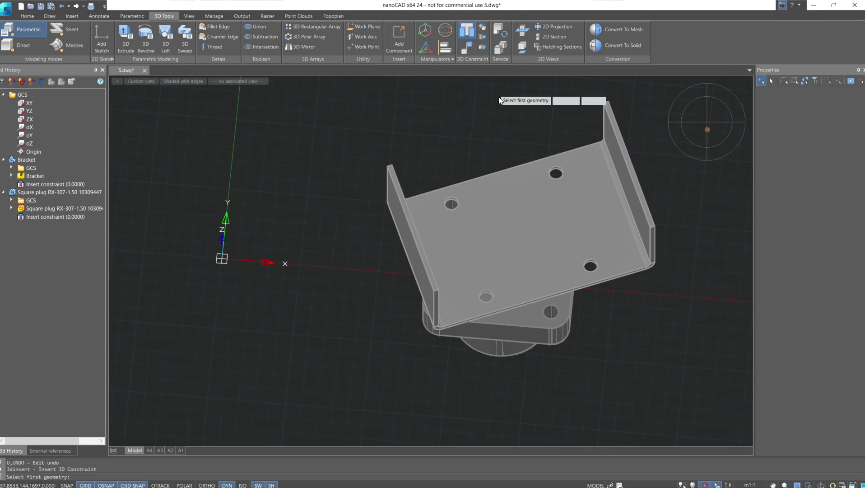
scroll(583, 269, up, 9)
click(636, 213)
scroll(590, 282, down, 7)
middle_drag(570, 281, 558, 223)
scroll(523, 283, up, 2)
click(525, 292)
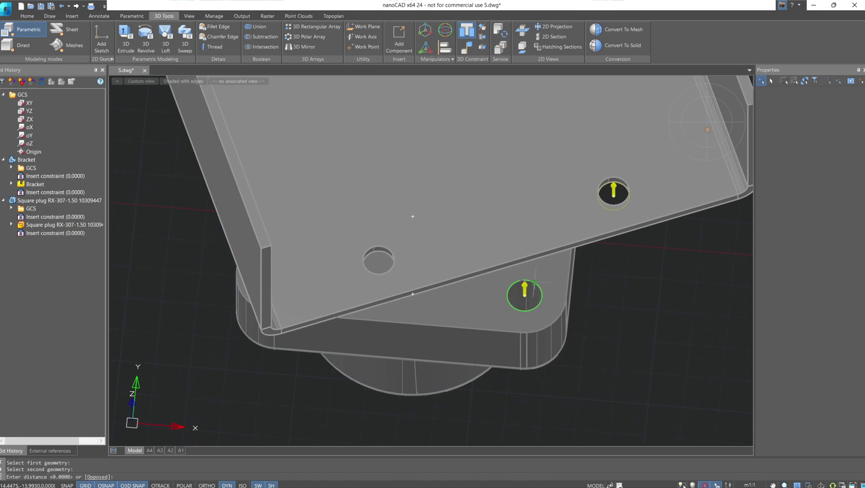
scroll(582, 316, down, 2)
key(Return)
scroll(606, 397, down, 6)
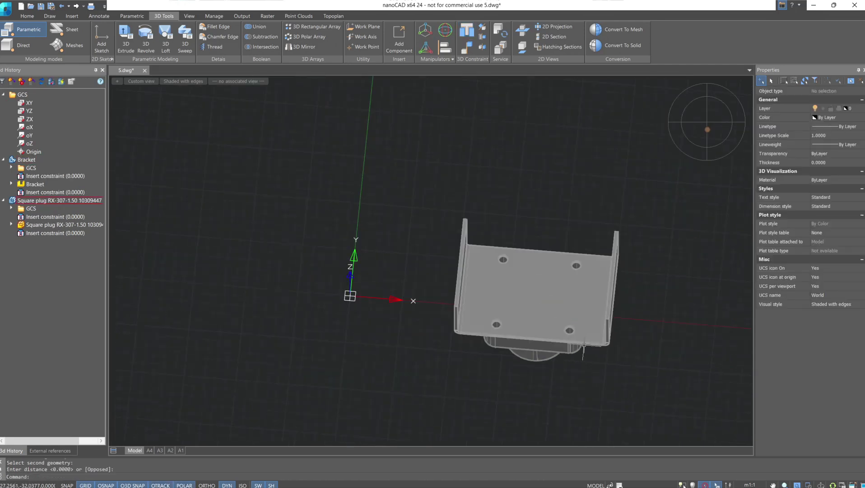
Apply a Mate 3D constraint between the outer face of the bracket's left flange and the global YZ plane
shift+middle_drag(438, 324, 445, 282)
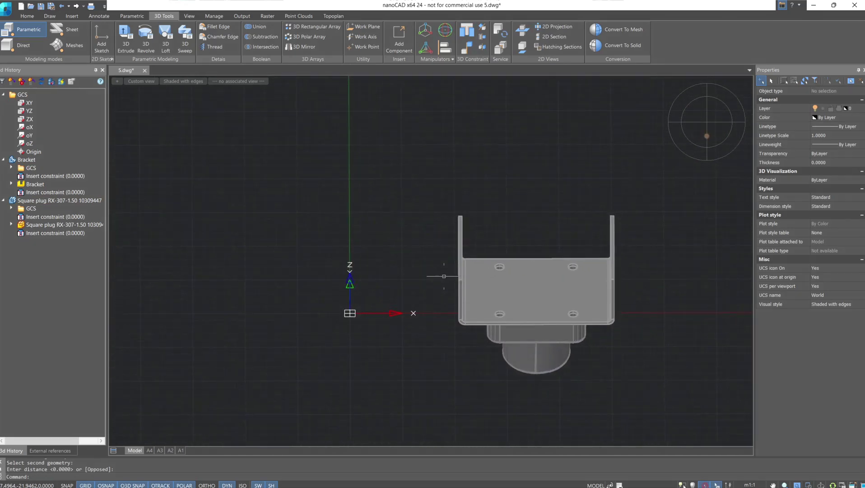
click(474, 51)
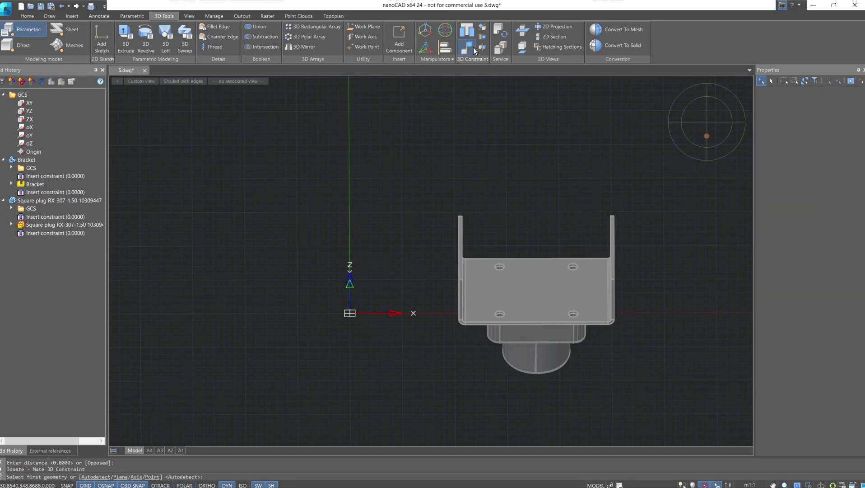
shift+middle_drag(412, 226, 446, 232)
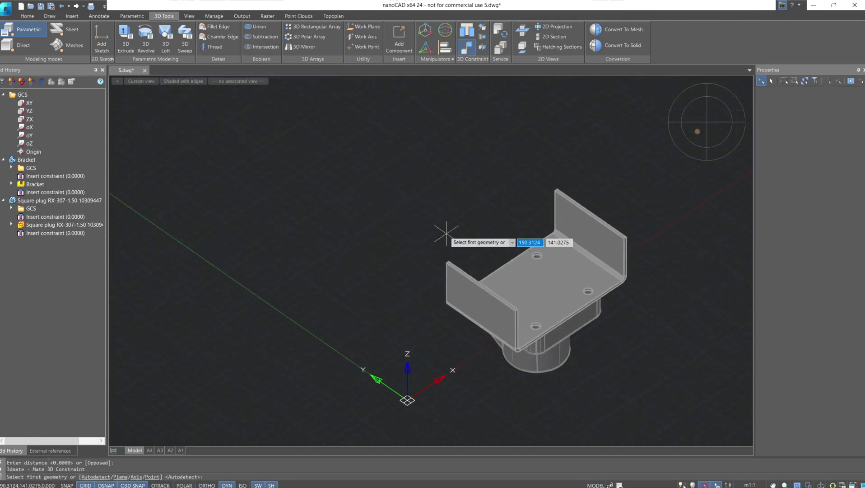
click(474, 307)
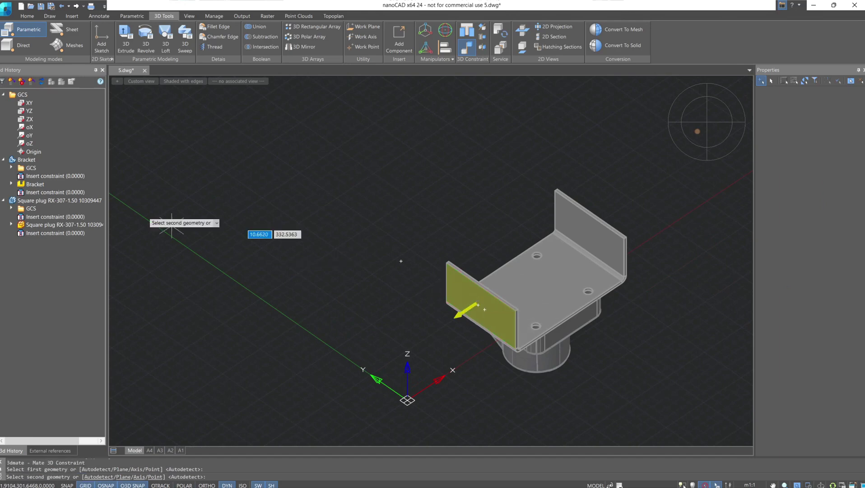
click(25, 111)
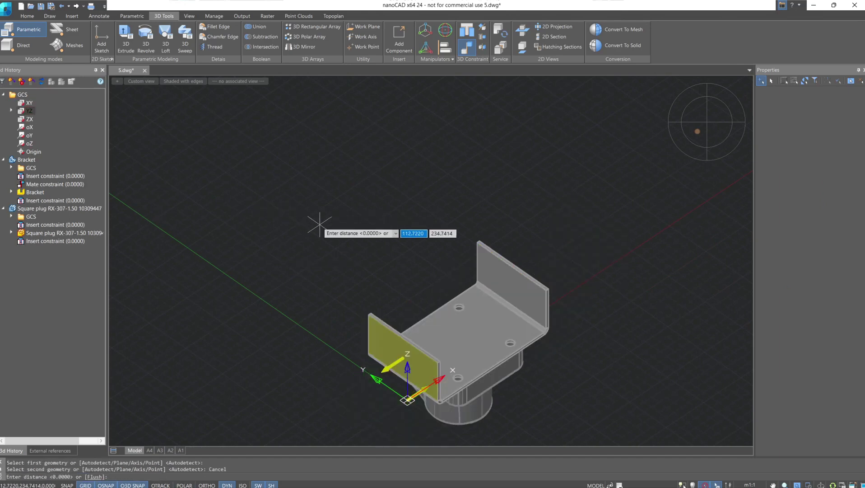
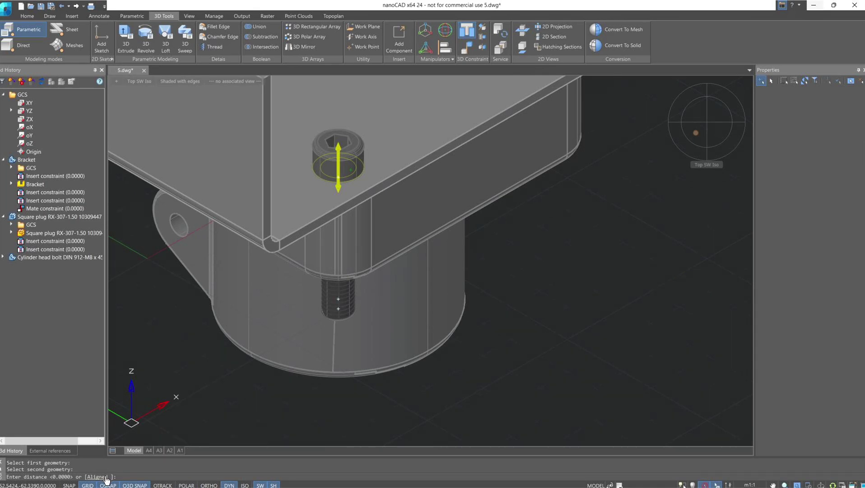
Preview the bolt's insert constraint as Aligned, return it to Opposed, and accept distance 0
click(100, 477)
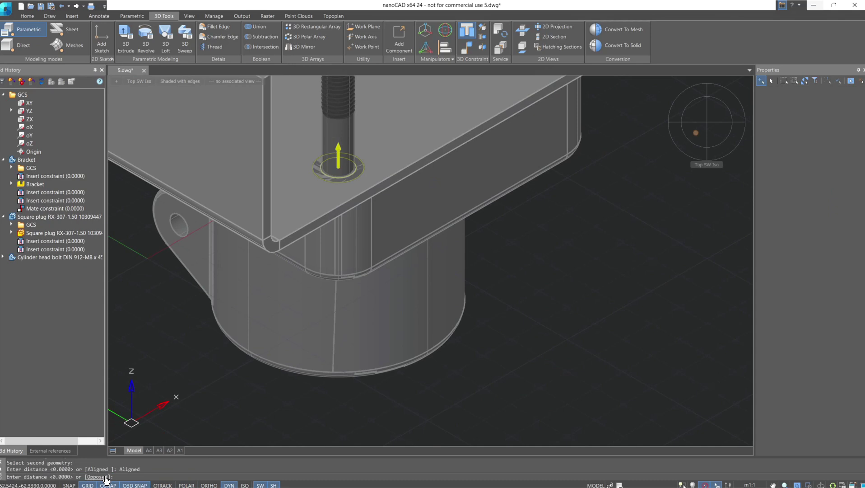
click(106, 477)
key(Return)
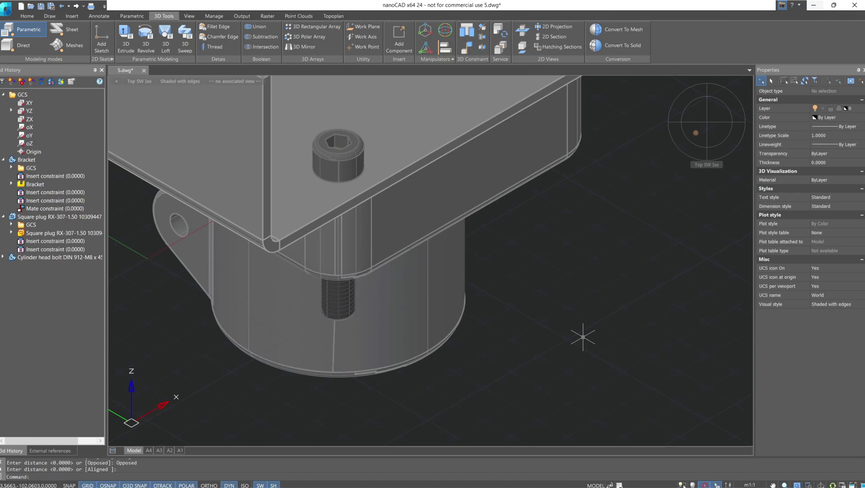
Add the component Washer DIN 125-B M8.4 as an external reference and place it beside the assembly
click(403, 37)
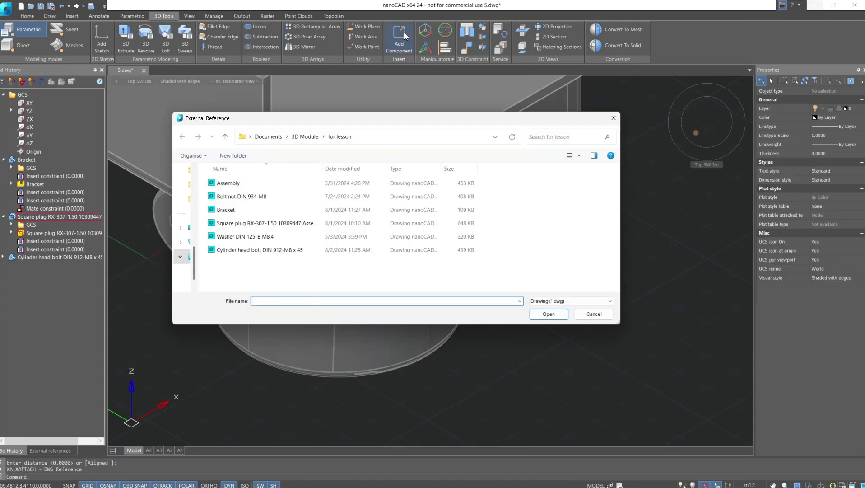
double_click(333, 235)
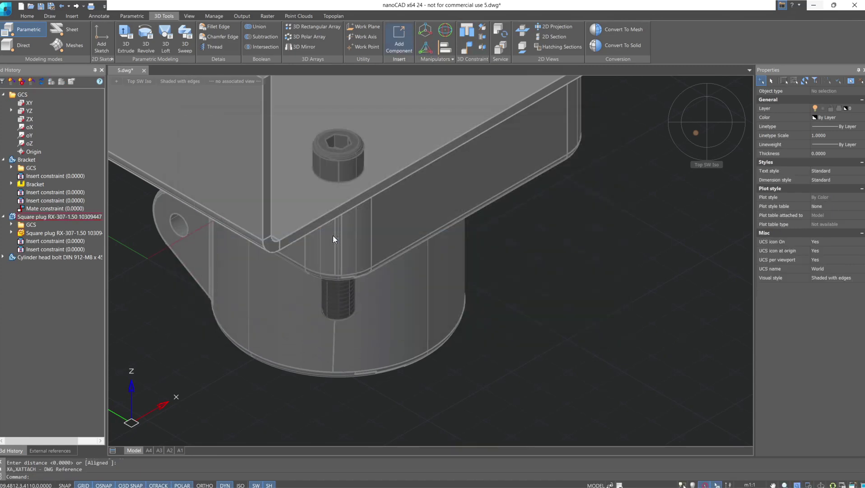
click(449, 337)
click(490, 374)
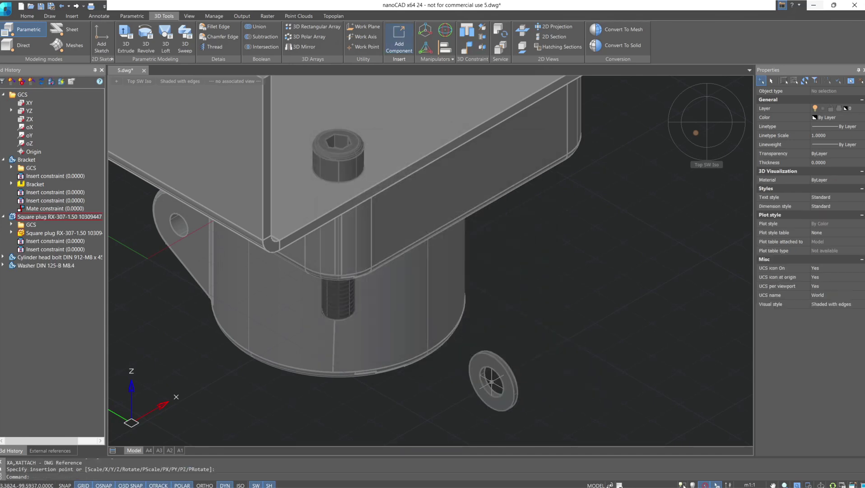
Add the component Bolt nut DIN 934-M8 as an external reference and place it next to the washer
click(395, 30)
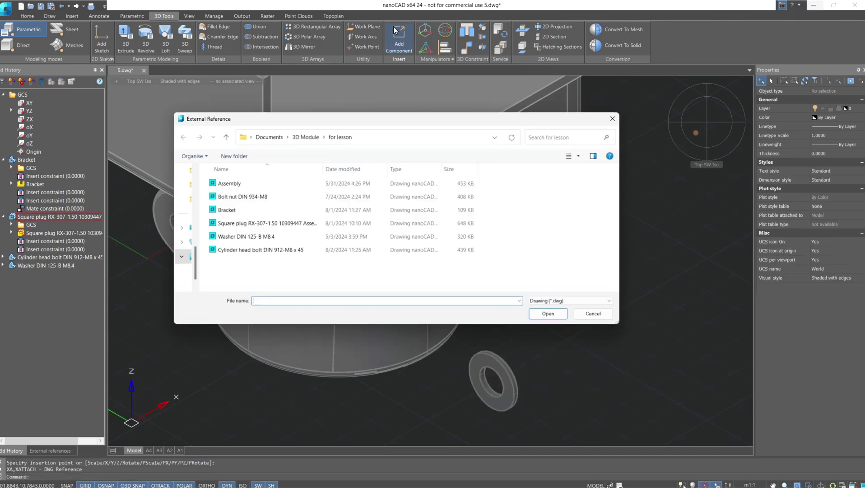
double_click(285, 198)
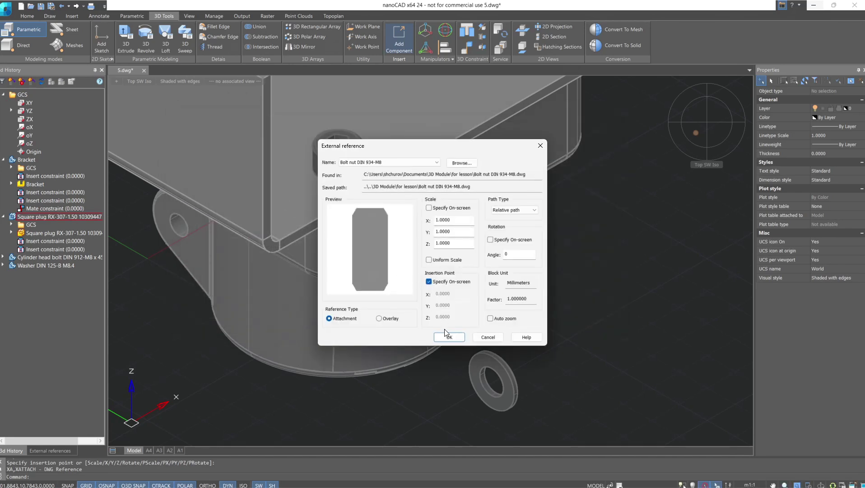
click(450, 337)
click(541, 376)
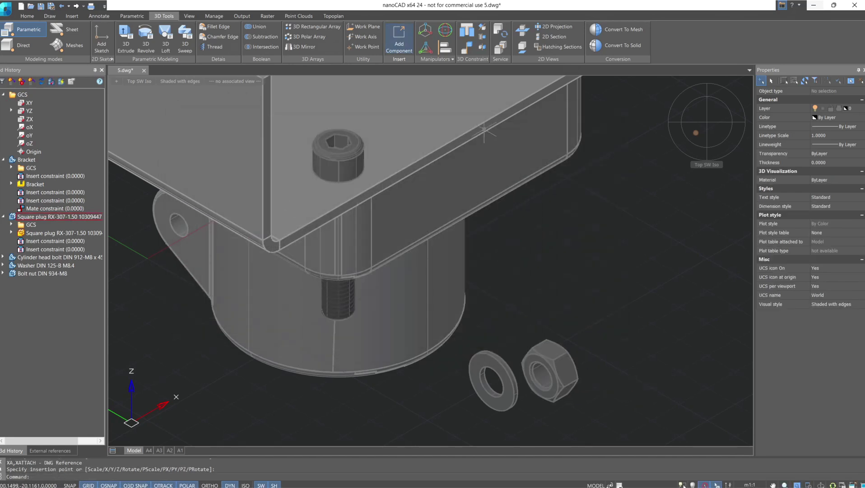
Apply an Insert 3D constraint at distance 0 between the washer's outer edge and the plug's front-left hole on its underside
click(462, 32)
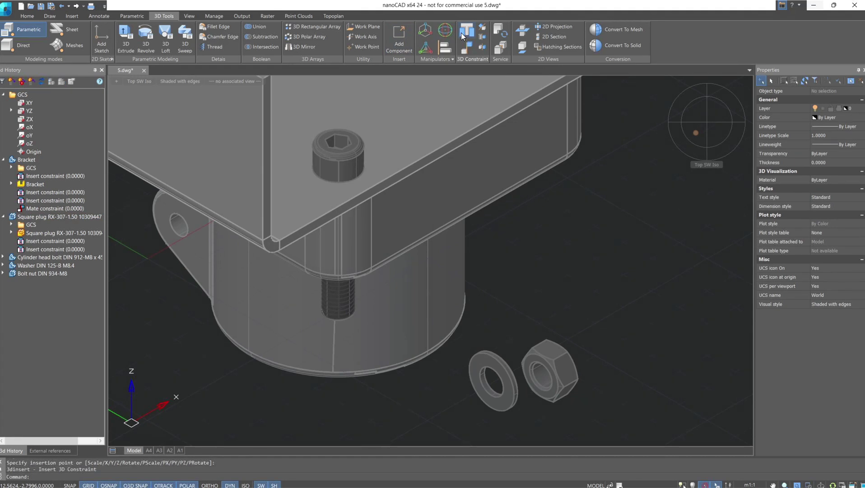
click(485, 361)
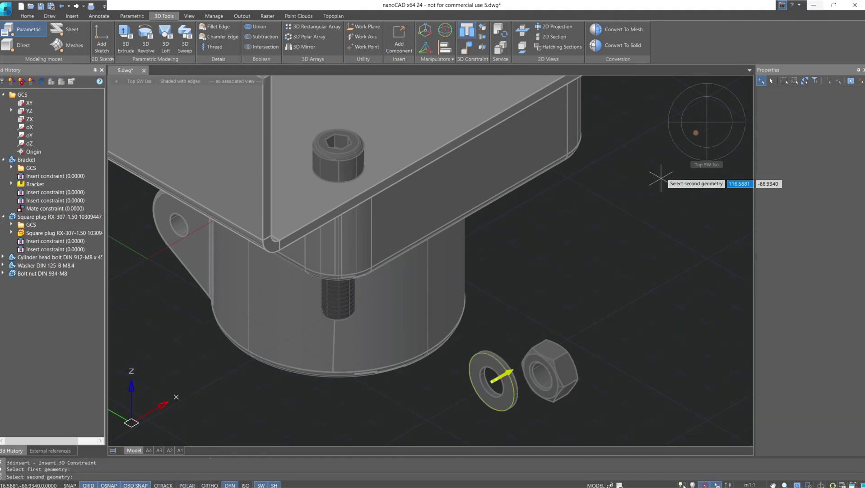
click(681, 148)
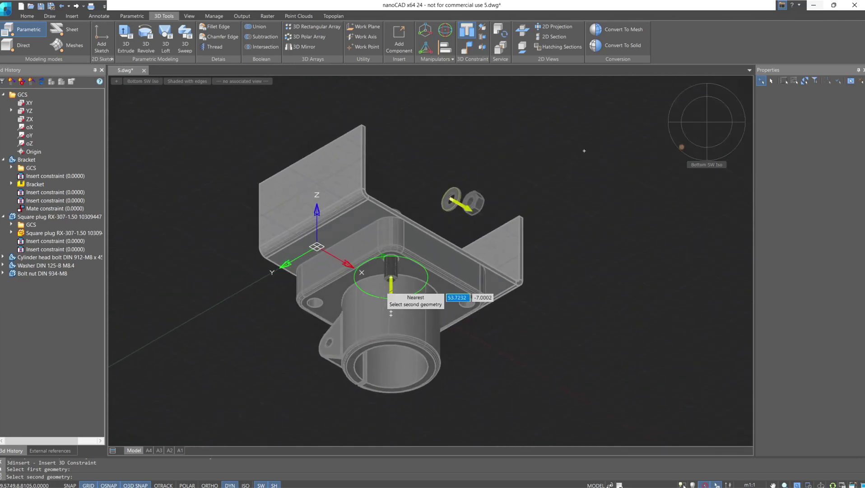
scroll(385, 264, up, 3)
click(405, 229)
middle_drag(563, 139, 515, 177)
key(Return)
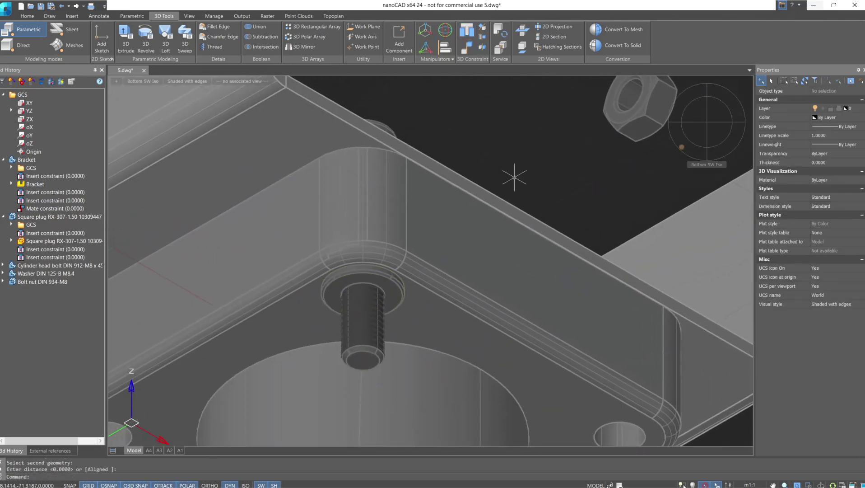
Apply an Insert 3D constraint between the nut and the washer's lower edge, with Aligned direction and distance 0
click(469, 38)
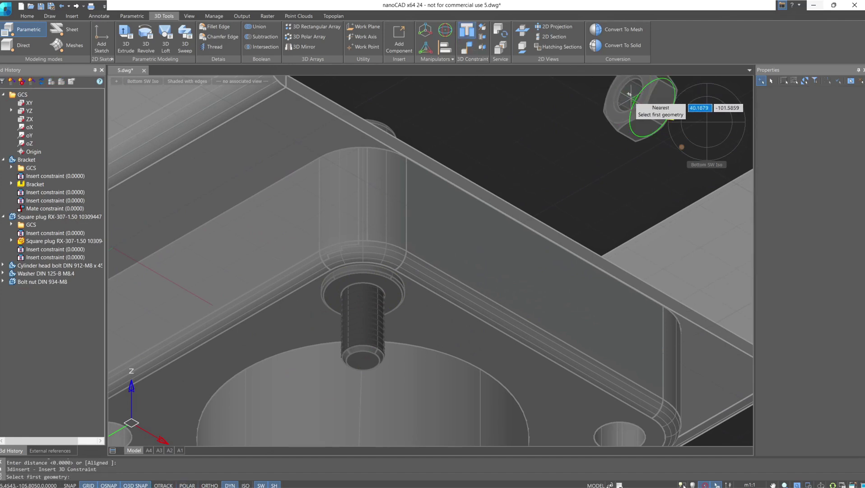
click(640, 103)
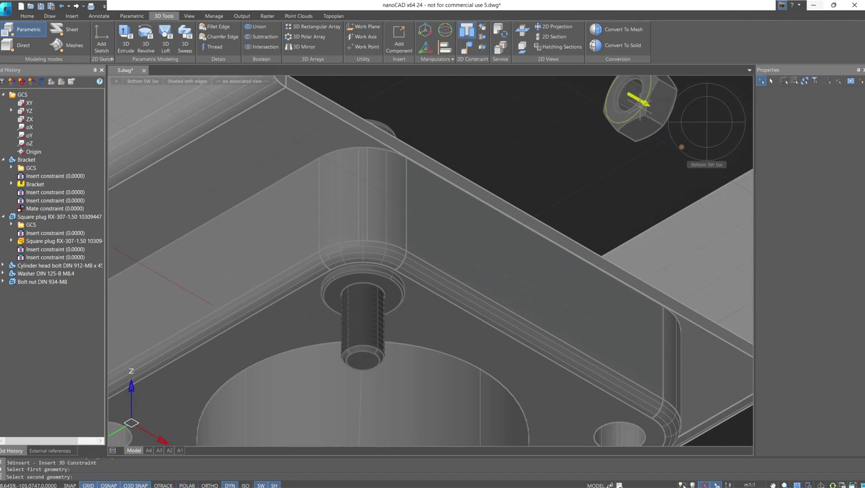
click(399, 292)
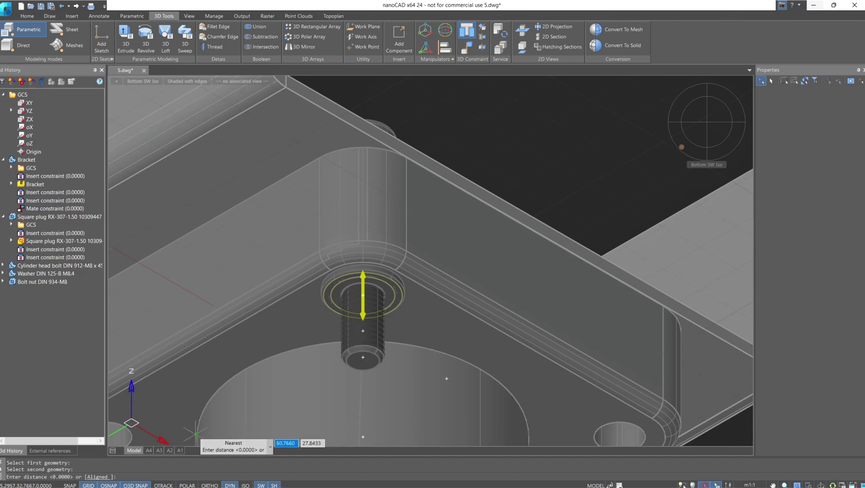
click(95, 477)
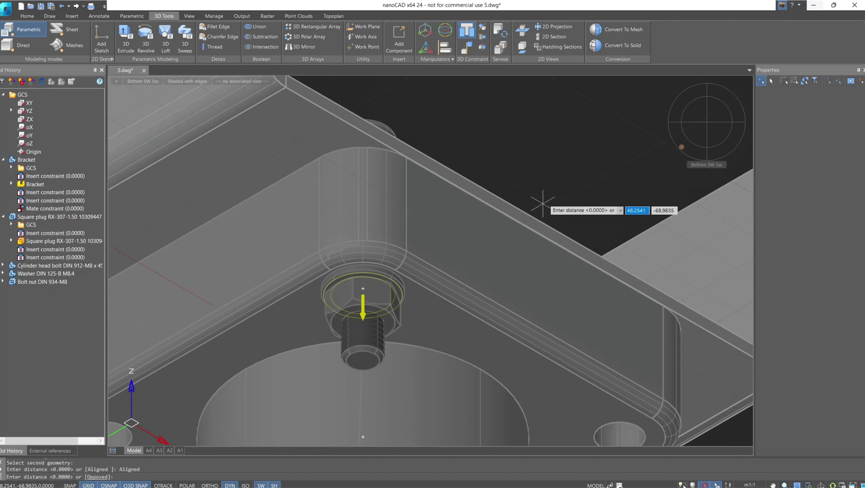
key(Return)
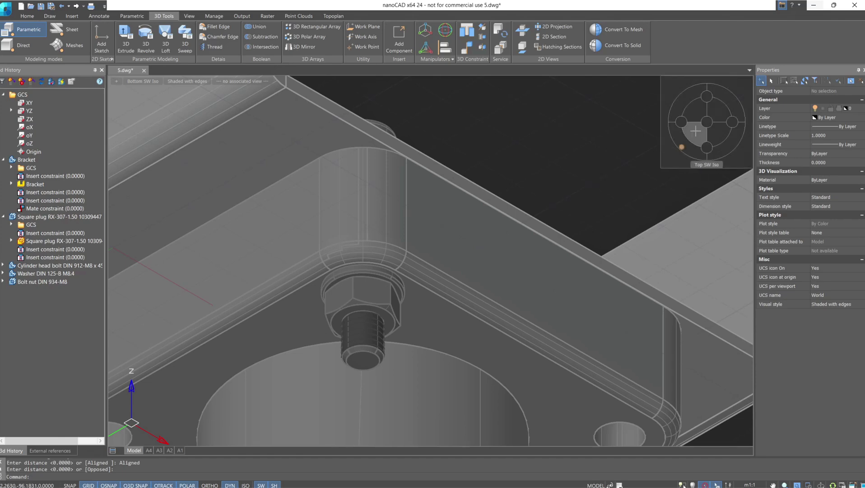
Copy the cylinder head bolt and paste three copies around the assembly
click(696, 132)
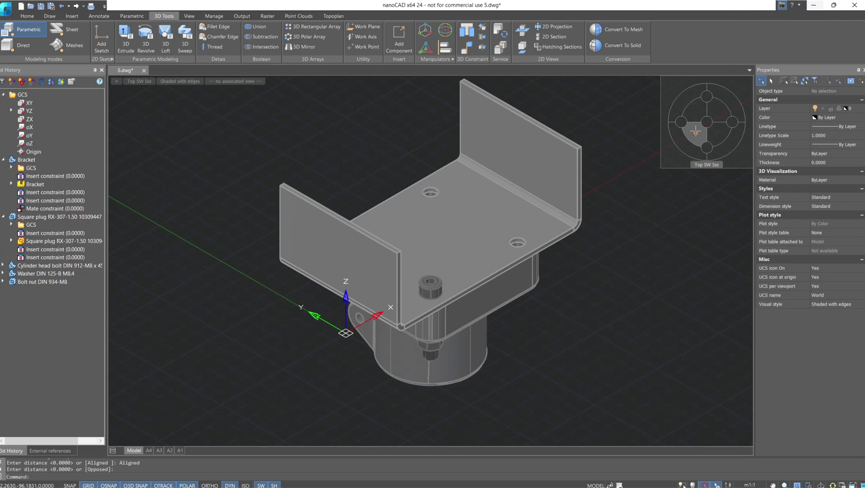
click(432, 289)
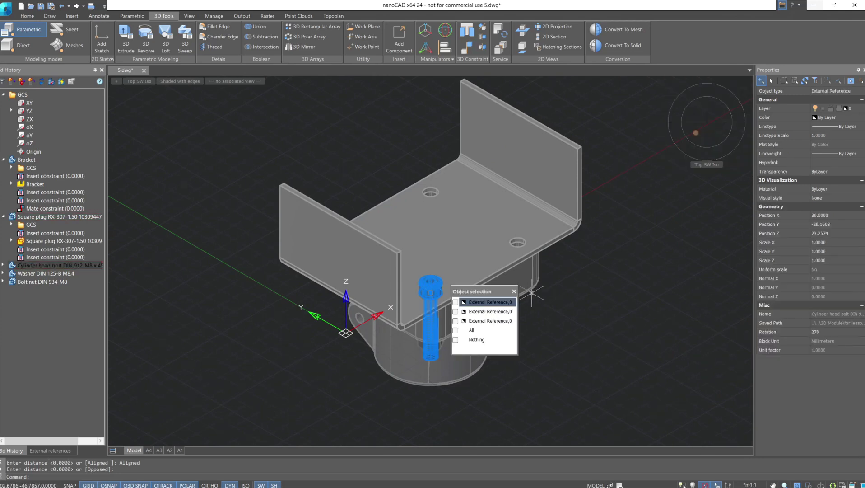
key(ctrl+c)
key(ctrl+v)
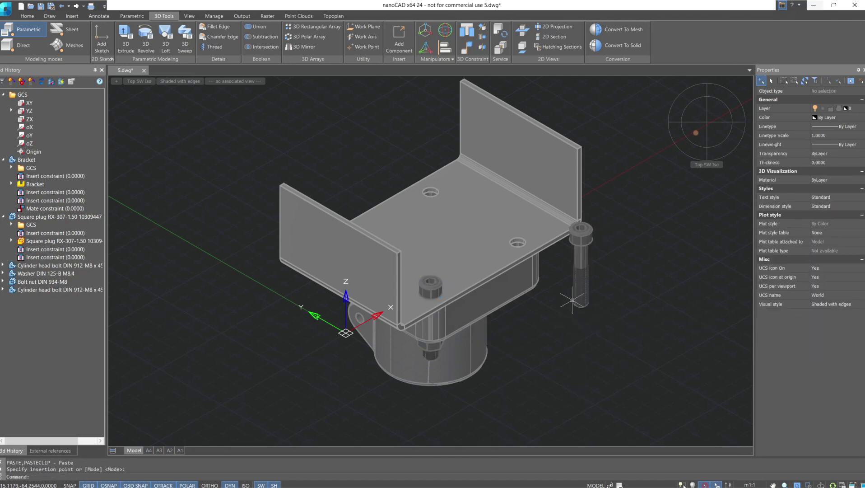
click(398, 171)
key(ctrl+v)
click(265, 228)
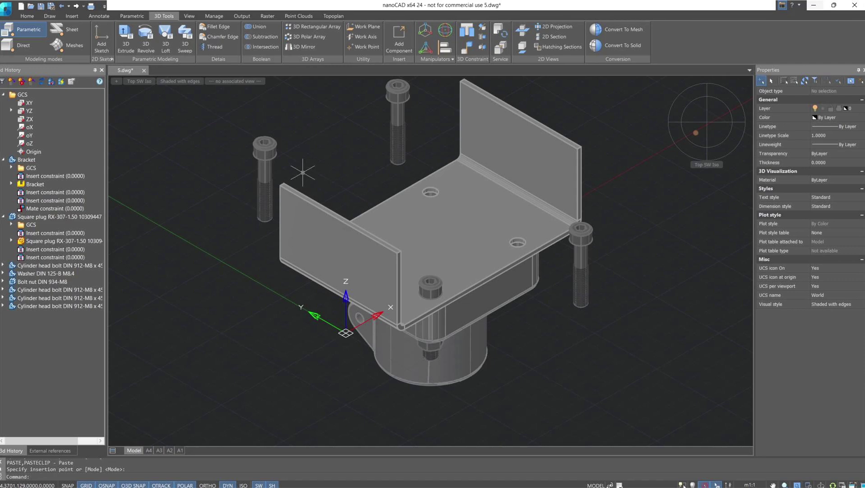
Apply an Insert 3D constraint at distance 0 between a copied bolt's head and the bracket's front-right hole
click(467, 30)
scroll(598, 255, up, 4)
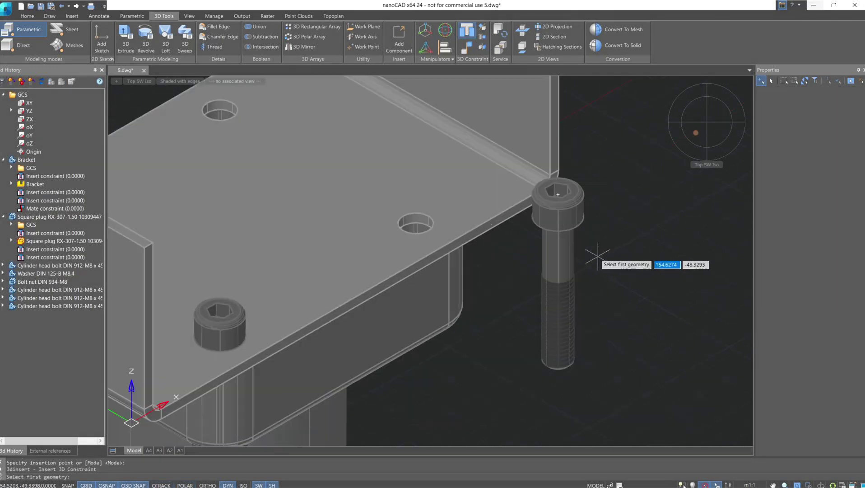
click(577, 224)
click(428, 222)
middle_drag(600, 242, 708, 309)
key(Return)
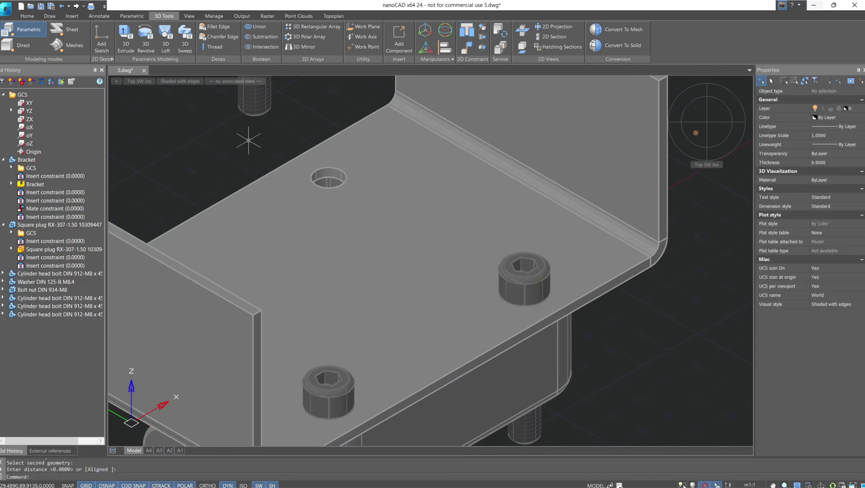
Apply an Insert 3D constraint at distance 0 between the second copied bolt's head and the bracket's rear-right hole
middle_drag(236, 134, 315, 231)
middle_drag(350, 179, 379, 231)
key(Return)
click(372, 126)
click(448, 319)
middle_drag(285, 286, 492, 245)
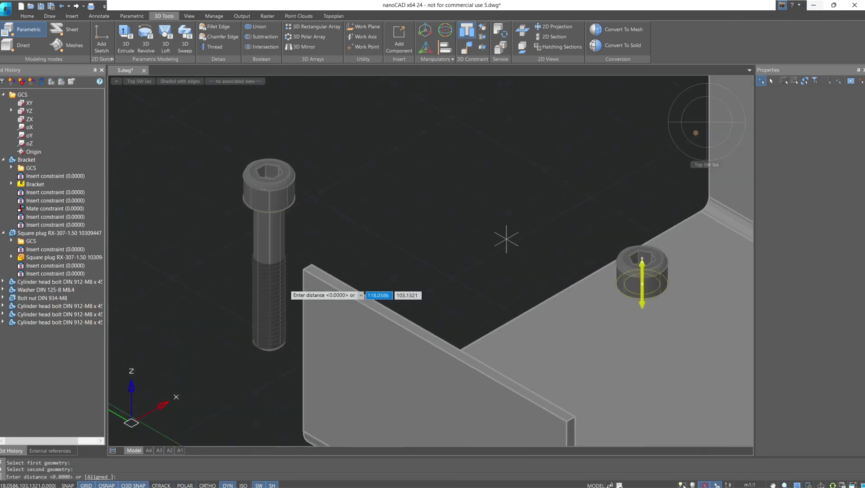
key(Return)
Apply an Insert 3D constraint at distance 0 between the last copied bolt's head and the bracket's rear-left hole
key(Return)
click(285, 208)
click(706, 136)
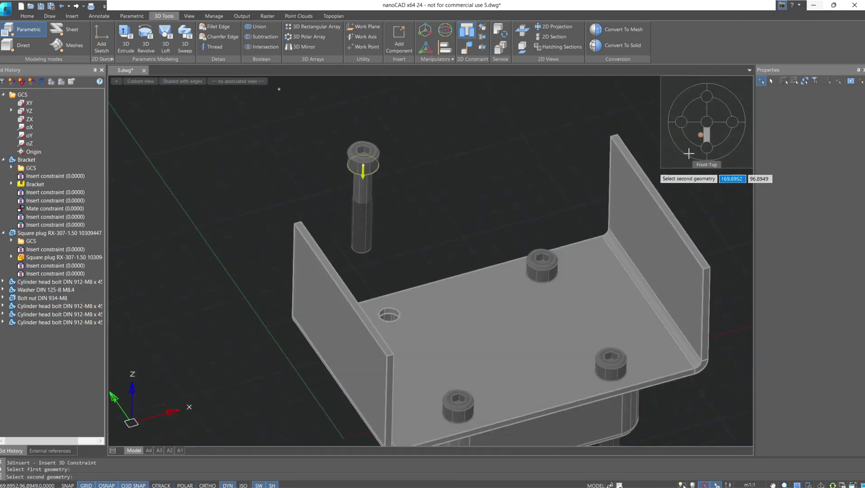
click(379, 256)
key(Return)
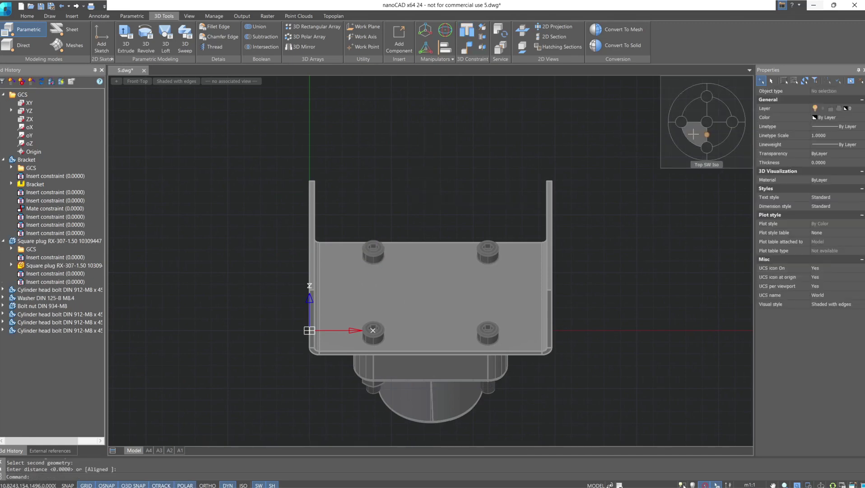
Copy the washer under the front-left bolt and paste three copies around the assembly
click(695, 134)
scroll(454, 363, up, 2)
shift+middle_drag(438, 350, 439, 313)
scroll(438, 314, up, 3)
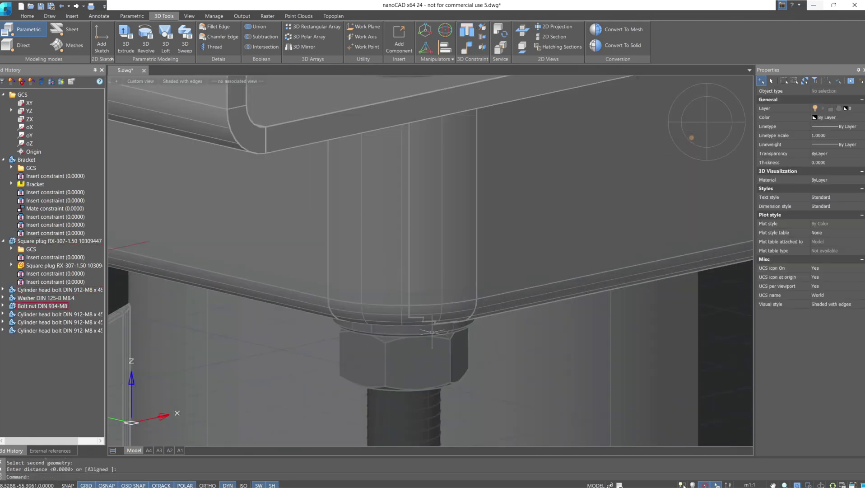
click(436, 311)
click(502, 303)
key(ctrl+c)
middle_drag(642, 346, 285, 342)
key(ctrl+v)
click(434, 368)
scroll(434, 369, down, 4)
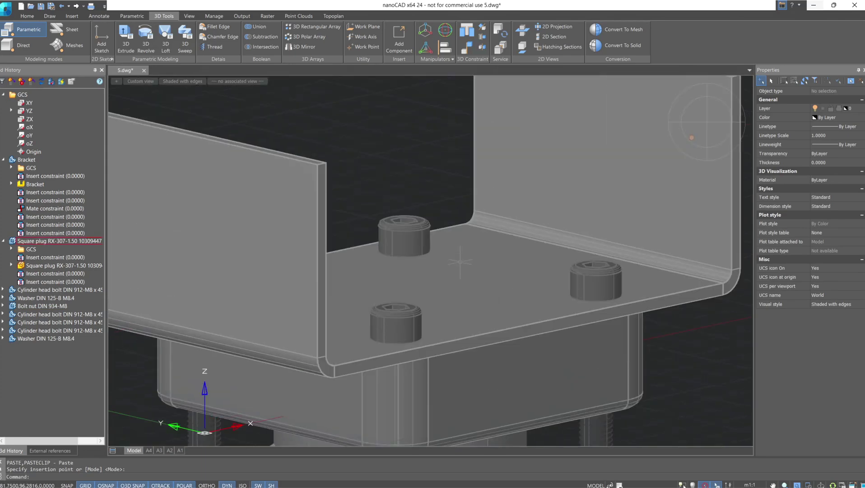
shift+middle_drag(463, 261, 456, 311)
key(ctrl+v)
click(320, 119)
middle_drag(320, 118, 592, 72)
scroll(322, 274, down, 2)
key(ctrl+v)
click(317, 306)
Paste four copies of the Bolt nut DIN 934-M8 around the assembly
shift+middle_drag(317, 306, 393, 337)
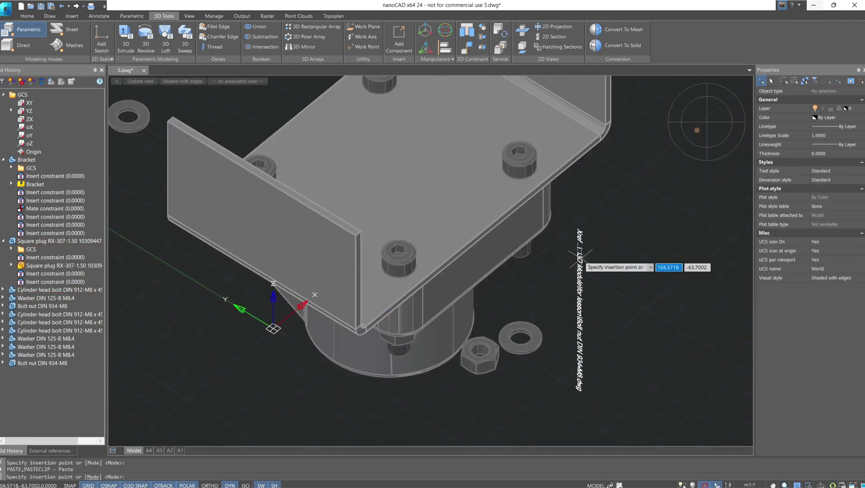
scroll(571, 312, down, 2)
key(ctrl+v)
click(239, 177)
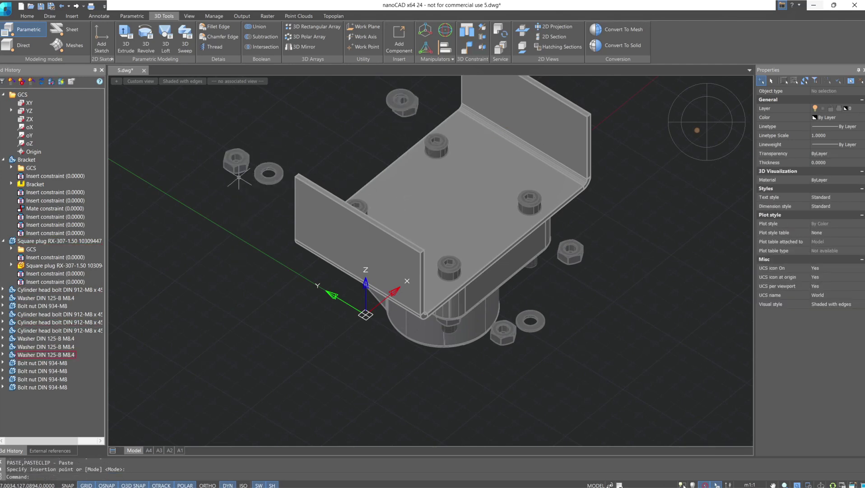
Copy a loose washer and paste one more beside the nut at the assembly's front-right side
shift+middle_drag(600, 300, 516, 290)
click(526, 243)
click(556, 264)
key(ctrl+c)
key(ctrl+v)
click(515, 263)
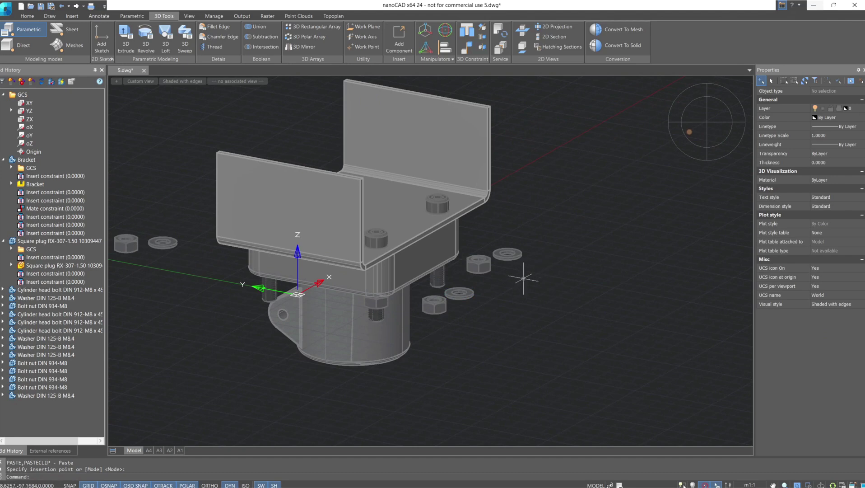
Apply an Insert 3D constraint at distance 0 between a loose washer and the plug's front-right hole on its underside
click(467, 30)
scroll(516, 213, up, 4)
click(526, 300)
shift+middle_drag(419, 294, 404, 237)
click(380, 340)
key(Return)
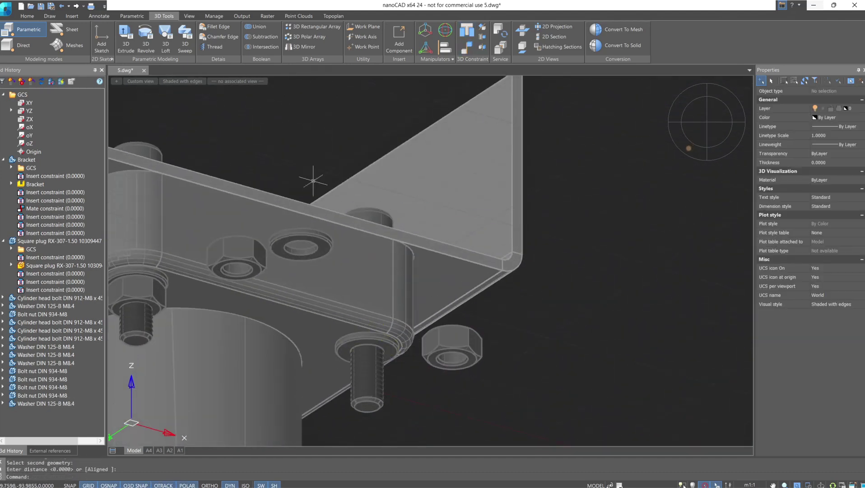
Apply an Insert 3D constraint at distance 0 between a second loose washer and the plug's rear-left hole on its underside
middle_drag(296, 162, 508, 176)
middle_drag(271, 311, 495, 104)
key(Return)
click(309, 299)
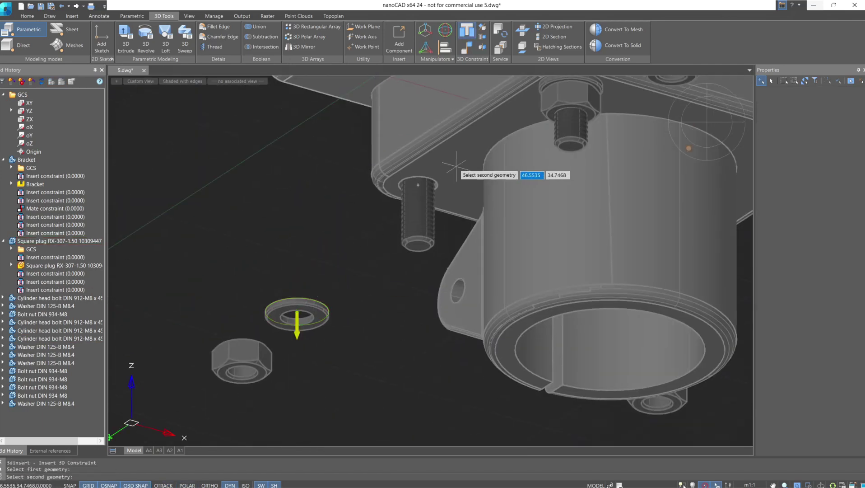
click(418, 194)
middle_drag(349, 339, 239, 302)
key(Return)
Apply an Insert 3D constraint at distance 0 between the remaining washer and the plug's rear-right hole on its underside
scroll(239, 302, up, 2)
key(Return)
click(237, 275)
shift+middle_drag(475, 320, 470, 283)
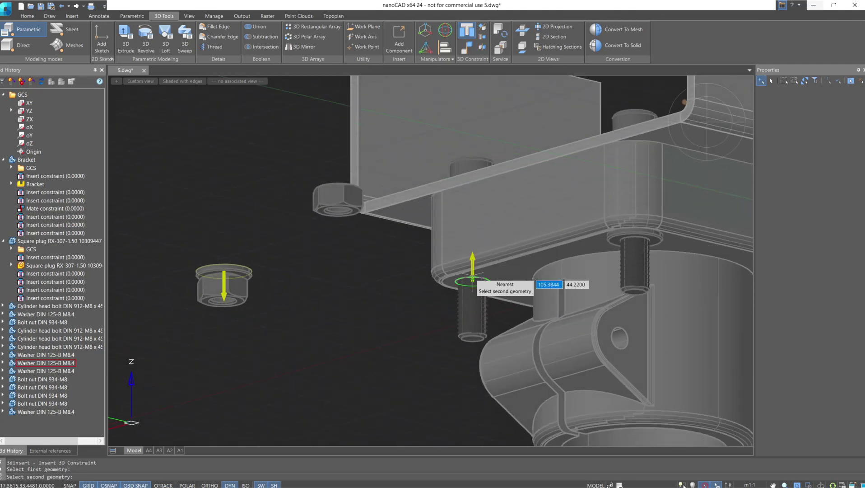
click(471, 278)
key(Return)
Apply an Insert 3D constraint at distance 0 between a loose nut's top edge and the underside of a washer beneath the plug
shift+middle_drag(407, 278, 402, 294)
key(Return)
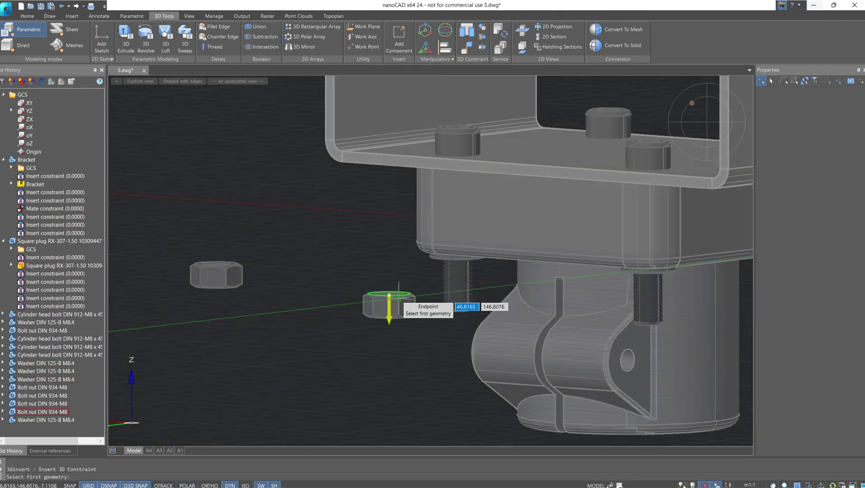
click(394, 294)
shift+middle_drag(551, 345, 548, 289)
scroll(626, 247, up, 6)
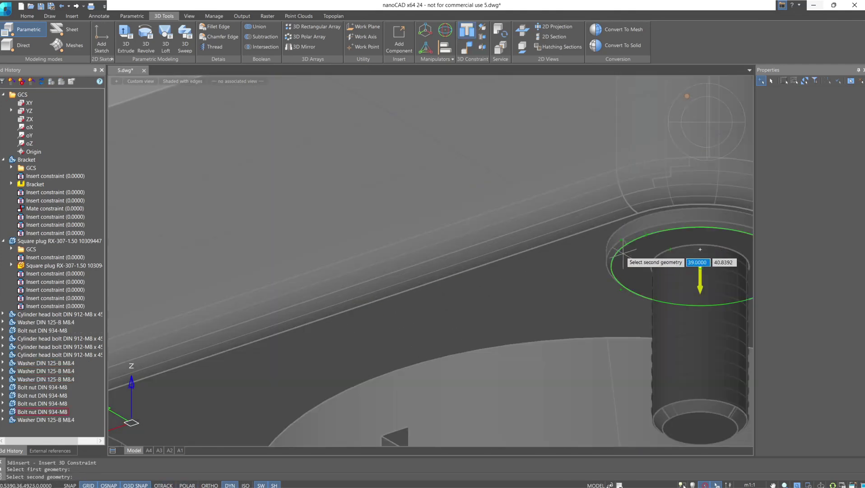
click(620, 251)
scroll(432, 287, down, 4)
middle_drag(402, 312, 456, 318)
key(Return)
Apply an Insert 3D constraint at distance 0 between a second loose nut and the washer on another bolt lacking a nut
middle_drag(181, 280, 510, 181)
key(Return)
shift+middle_drag(341, 176, 348, 272)
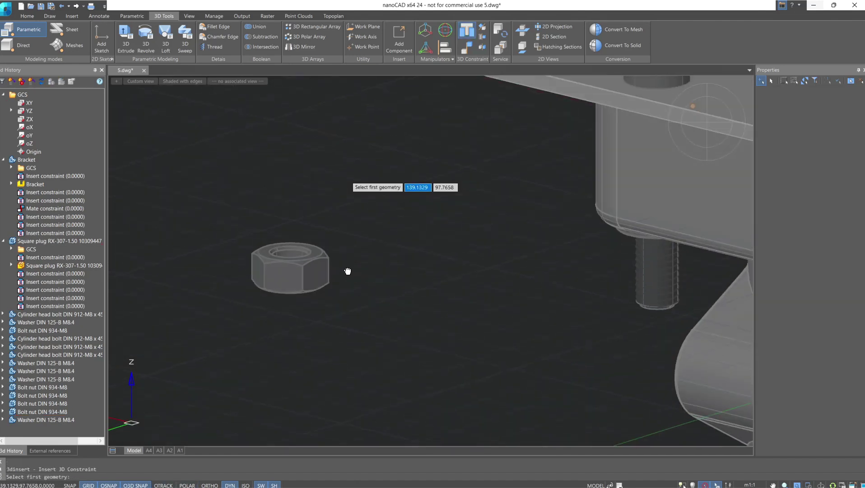
click(313, 260)
shift+middle_drag(505, 318, 519, 244)
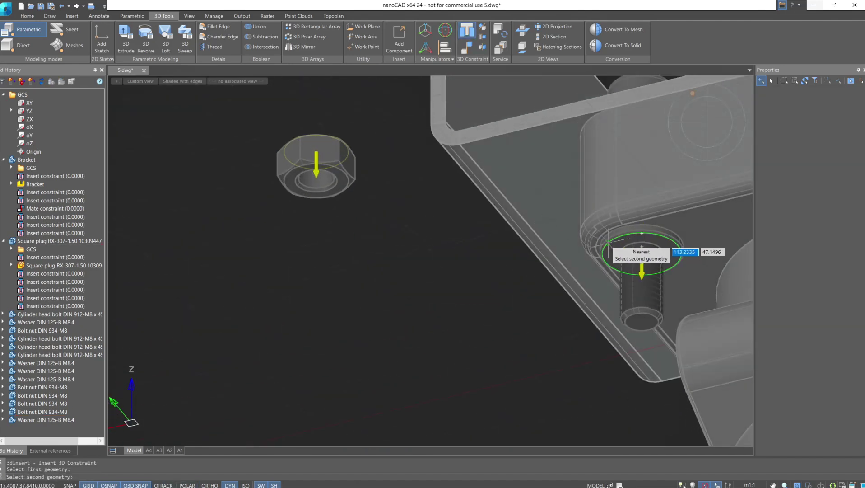
click(626, 238)
key(Return)
Delete the surplus loose washer and one surplus loose nut beside the assembly
mouse_move(489, 289)
shift+middle_down()
mouse_move(572, 385)
mouse_move(369, 396)
shift+middle_up()
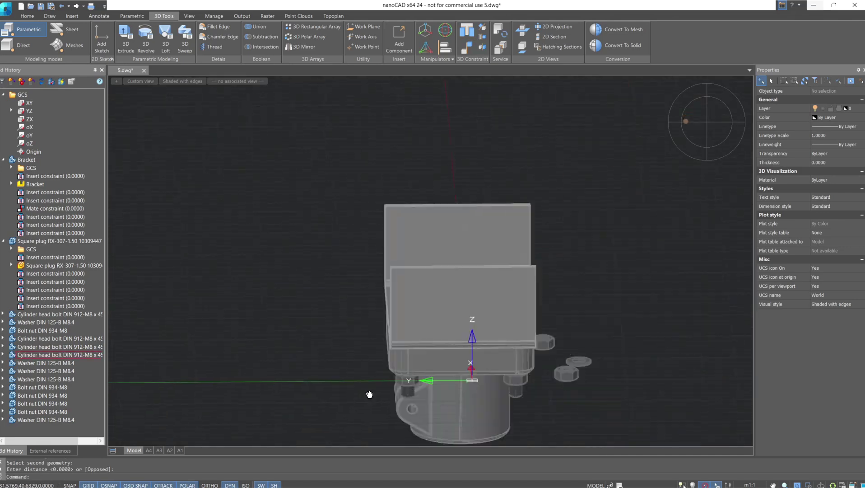
scroll(649, 371, up, 4)
click(481, 318)
key(Delete)
click(464, 356)
key(Delete)
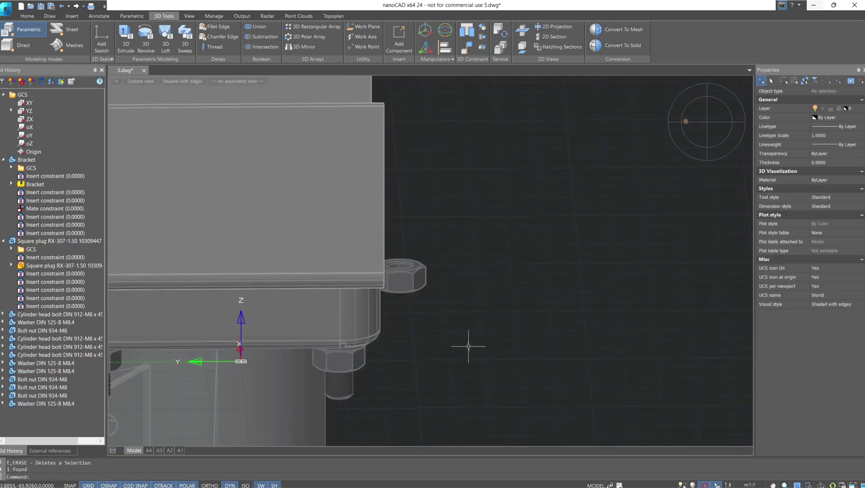
Apply an Insert 3D constraint at distance 0 between the last loose nut and the washer on the remaining bolt without a nut
shift+middle_drag(467, 346, 510, 339)
click(467, 32)
scroll(434, 326, up, 4)
click(464, 213)
shift+middle_drag(464, 213, 354, 296)
click(355, 296)
key(Return)
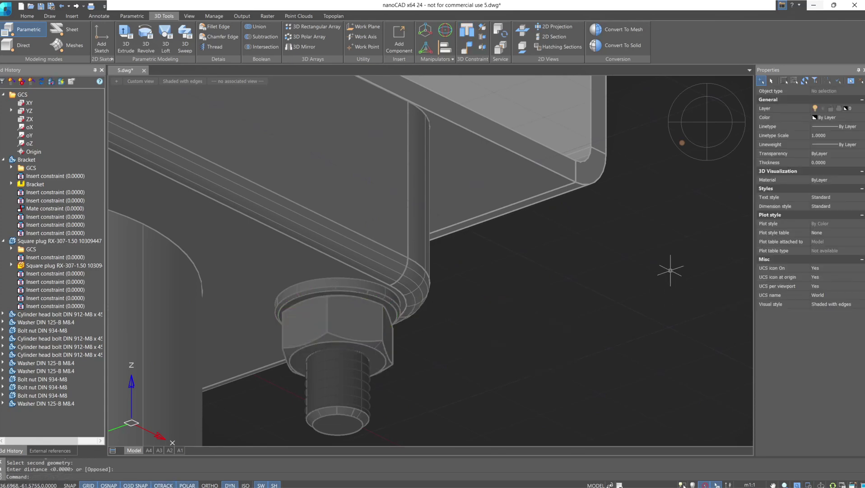
Create projected views of the whole assembly on layout A3, placing a top view in the sheet's left half and a front view above it
click(696, 132)
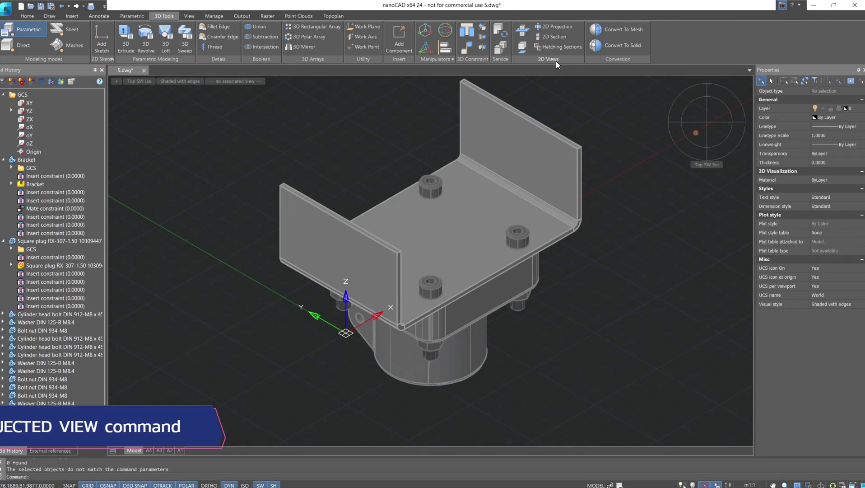
click(521, 46)
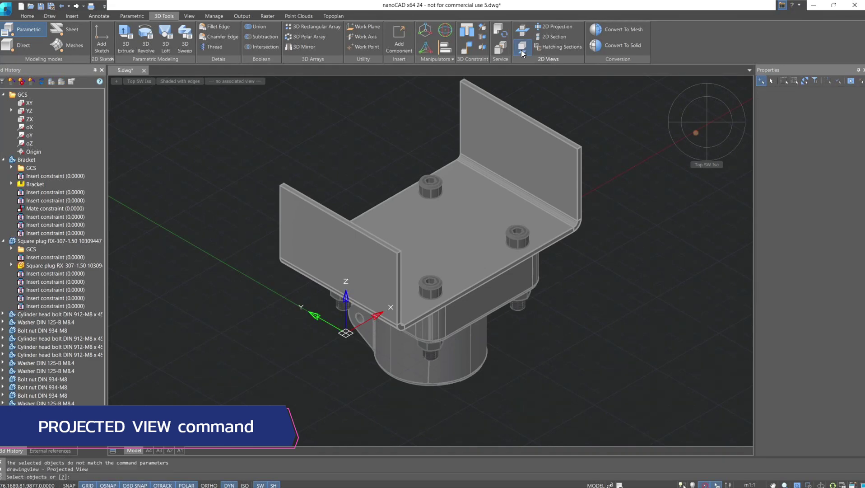
click(629, 377)
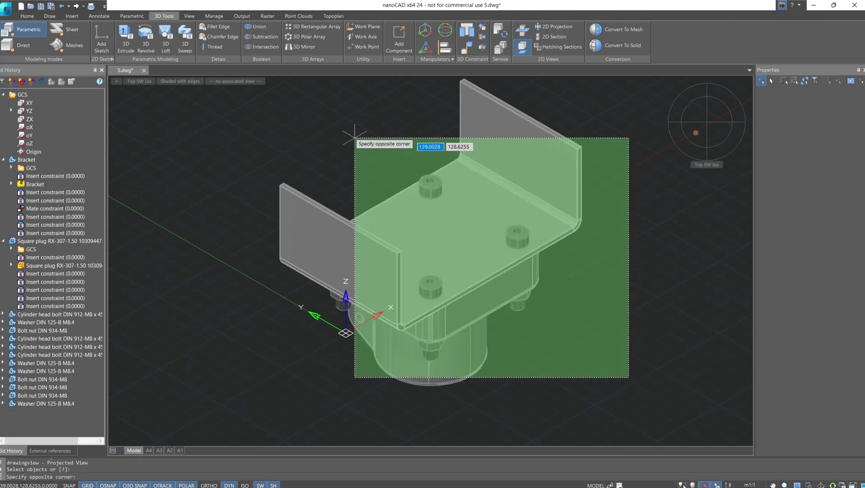
click(284, 121)
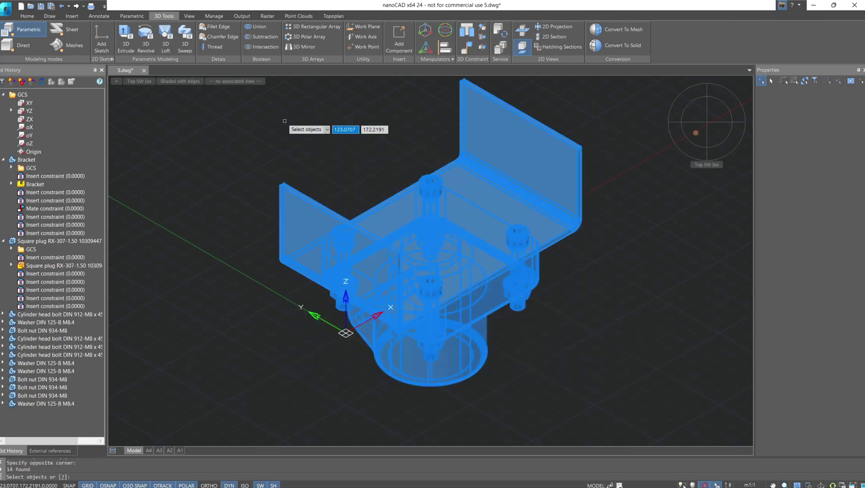
key(Return)
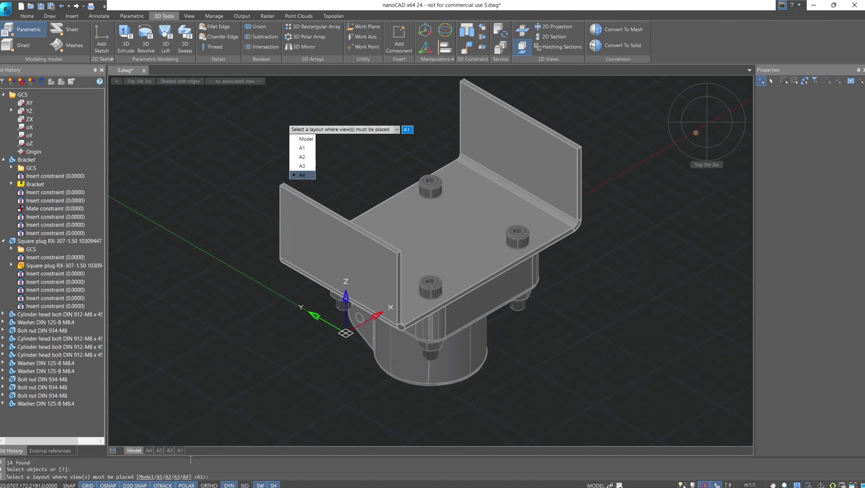
click(176, 477)
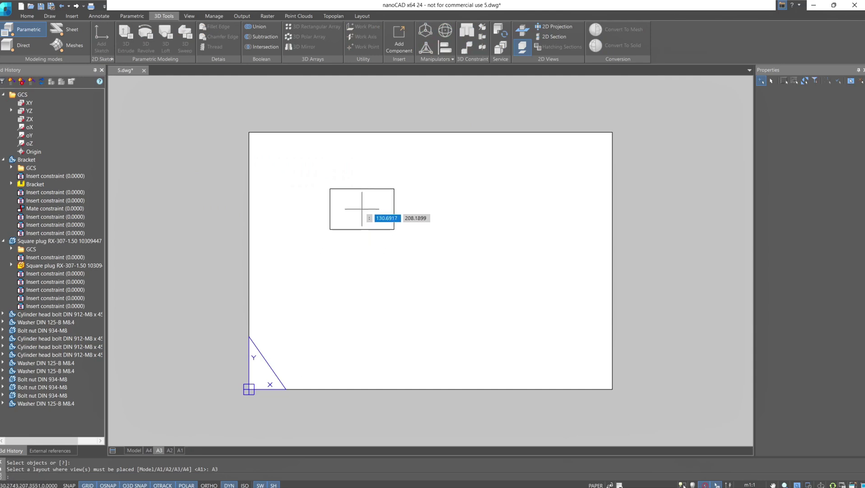
click(353, 270)
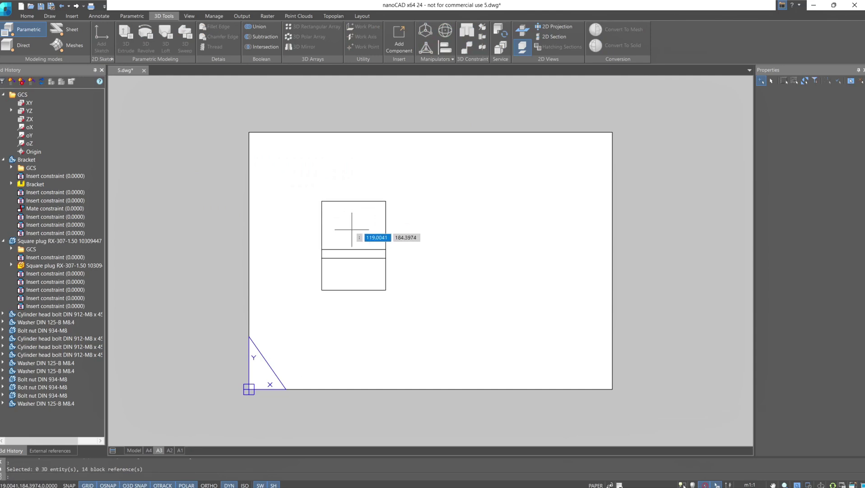
click(352, 199)
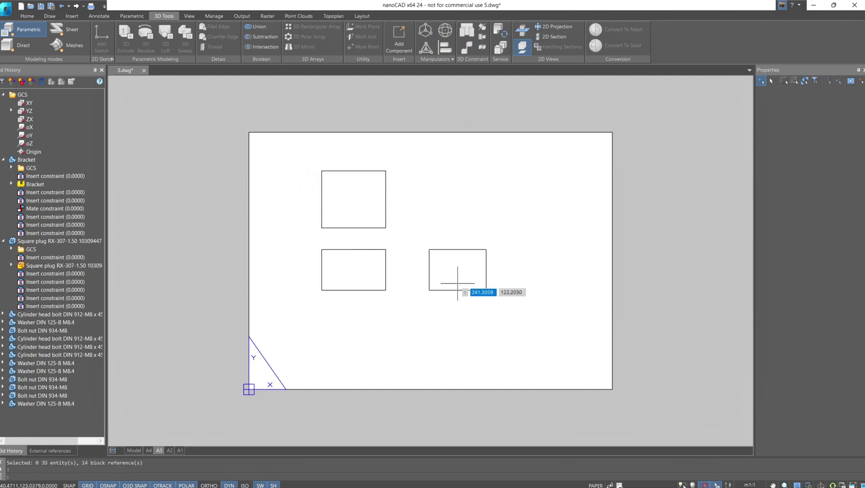
key(Escape)
scroll(455, 286, up, 3)
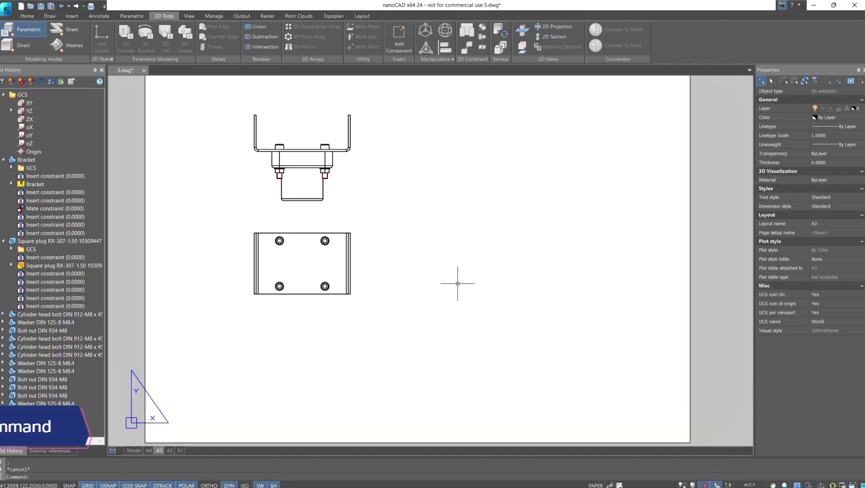
Create 2D projections from the front view, placing a side view to its right and an isometric view below the side view
middle_drag(436, 271, 426, 282)
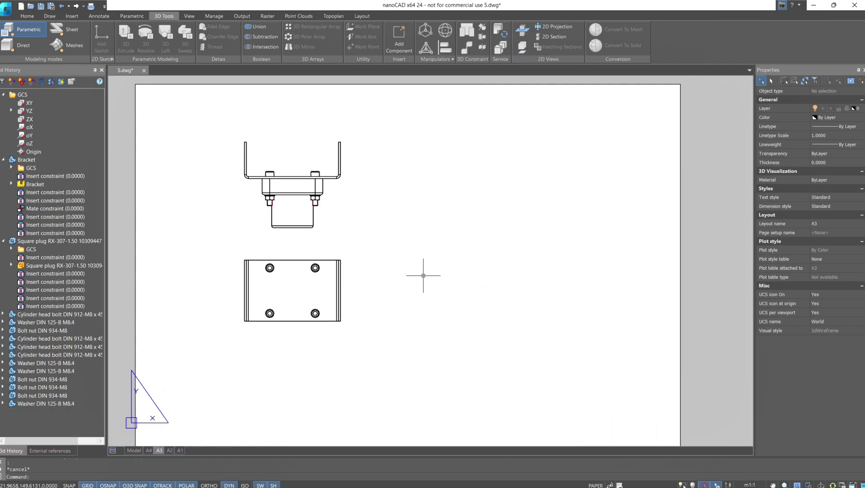
click(541, 28)
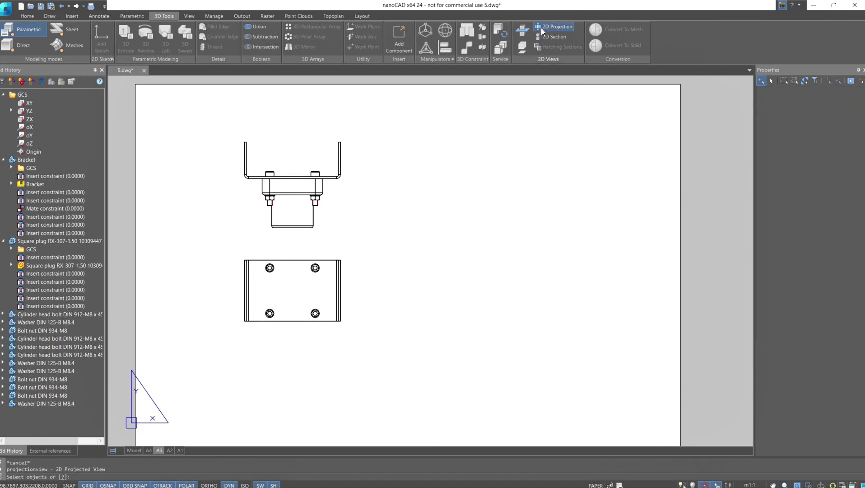
click(338, 177)
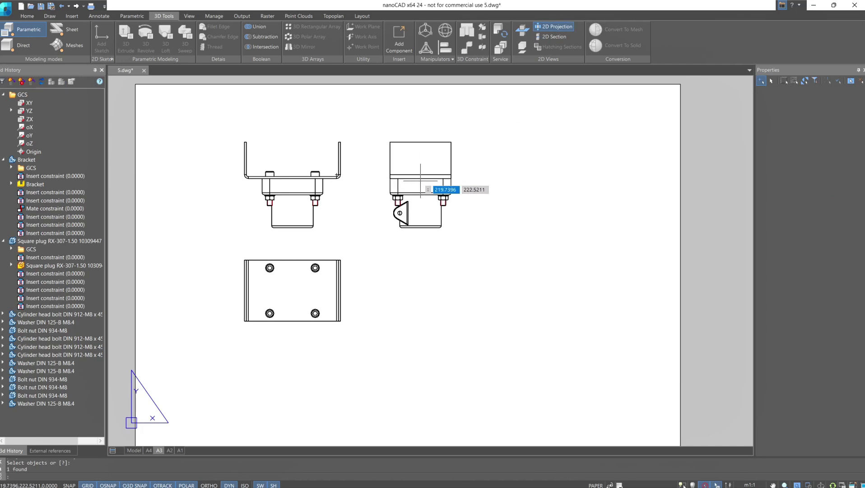
click(420, 178)
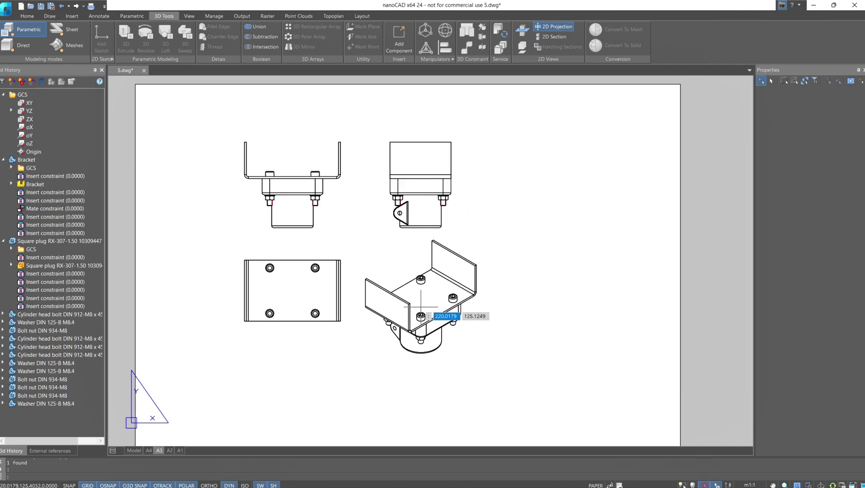
key(Escape)
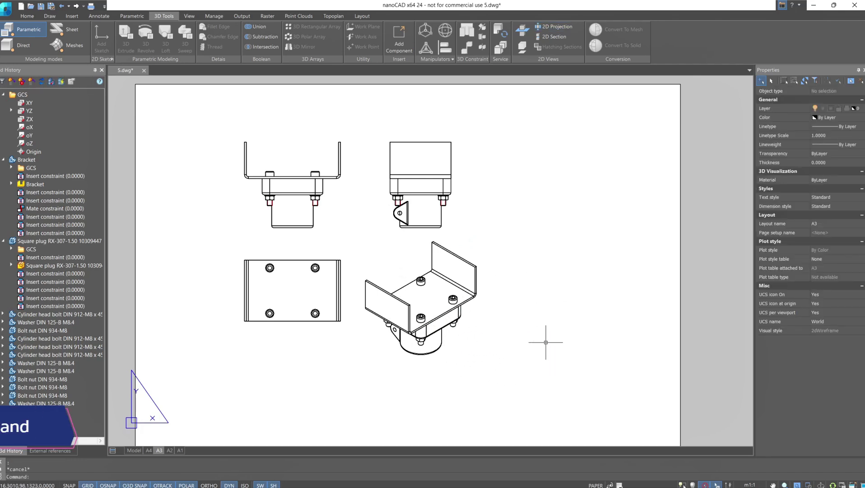
Create a 2D section of the side view, cutting vertically through its right bolt's axis, and place it to the right of the side view
click(545, 37)
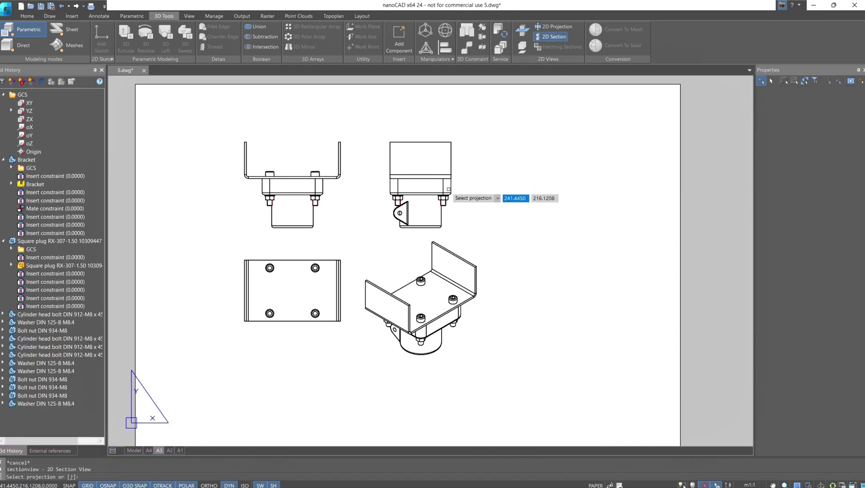
click(447, 195)
scroll(446, 196, up, 2)
scroll(446, 196, up, 4)
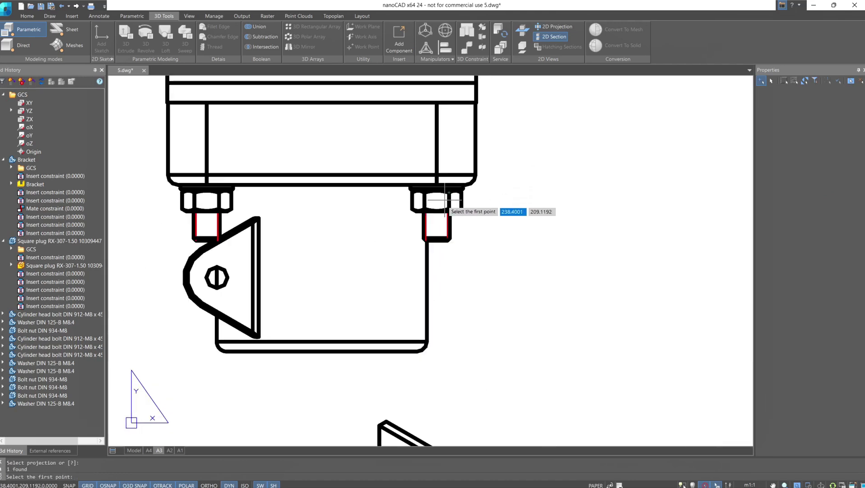
scroll(416, 211, up, 3)
click(416, 211)
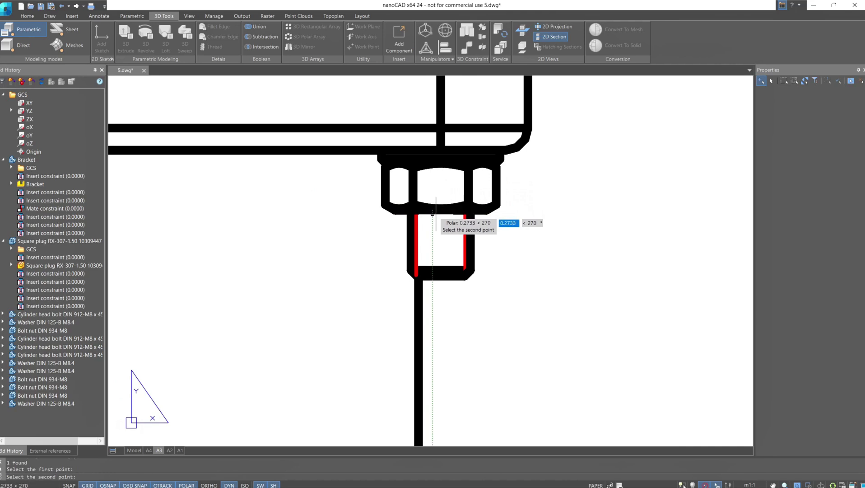
scroll(433, 214, down, 6)
scroll(454, 218, up, 6)
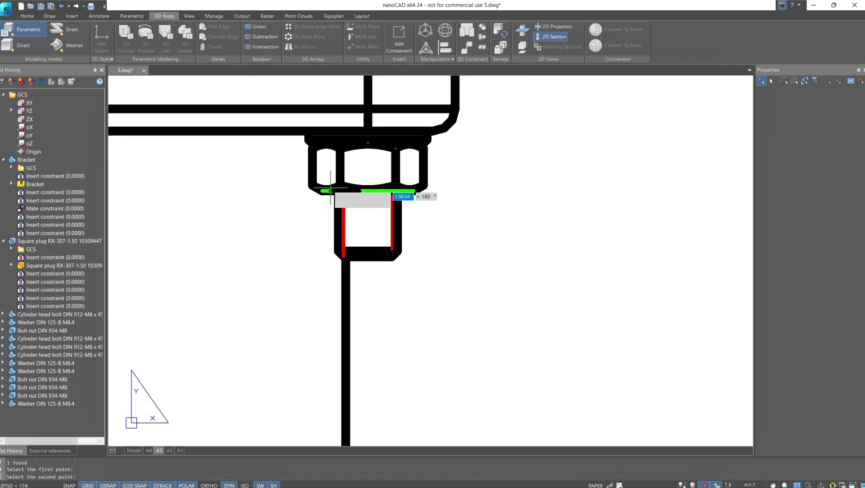
click(368, 140)
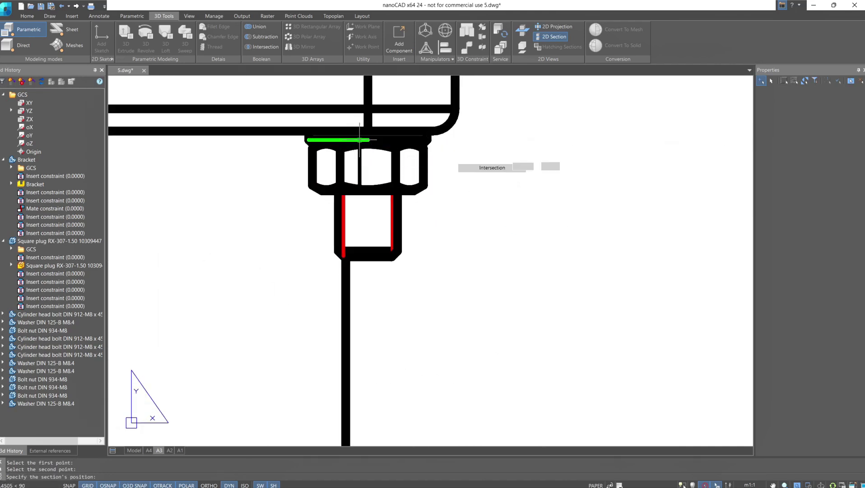
scroll(457, 165, down, 10)
scroll(419, 191, down, 2)
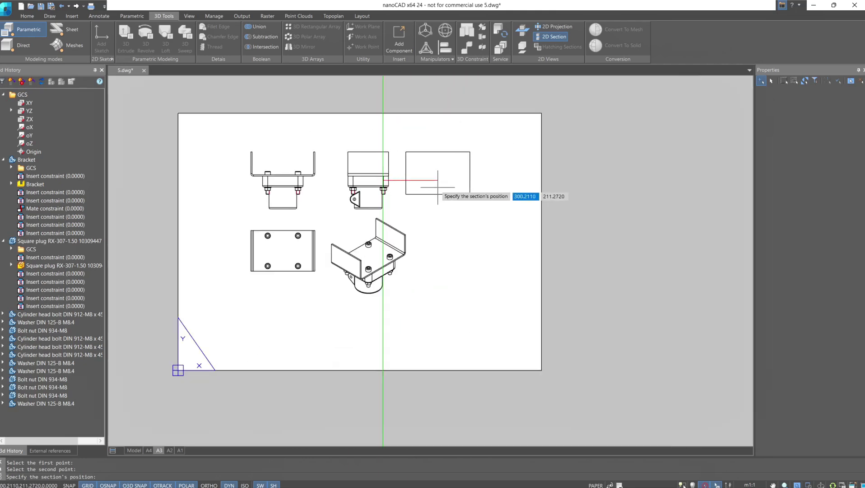
click(437, 193)
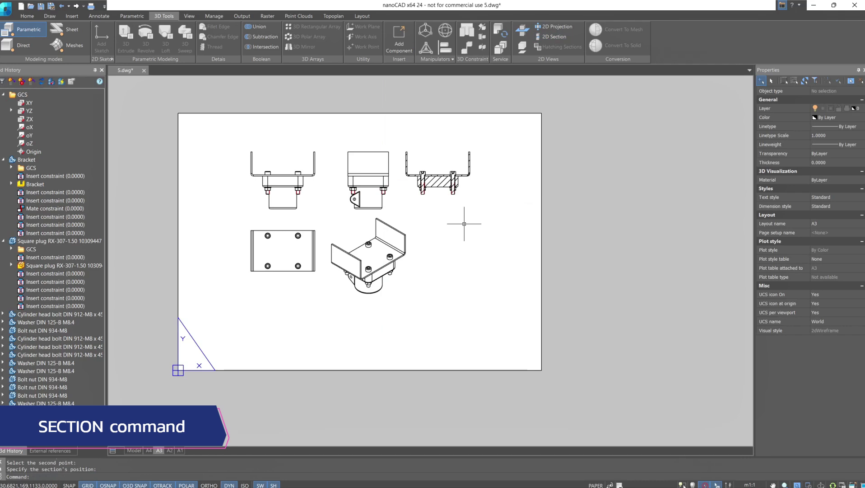
Start a Section in model space and define a vertical cutting plane passing through the slot edge beside the square plug's lug
click(135, 450)
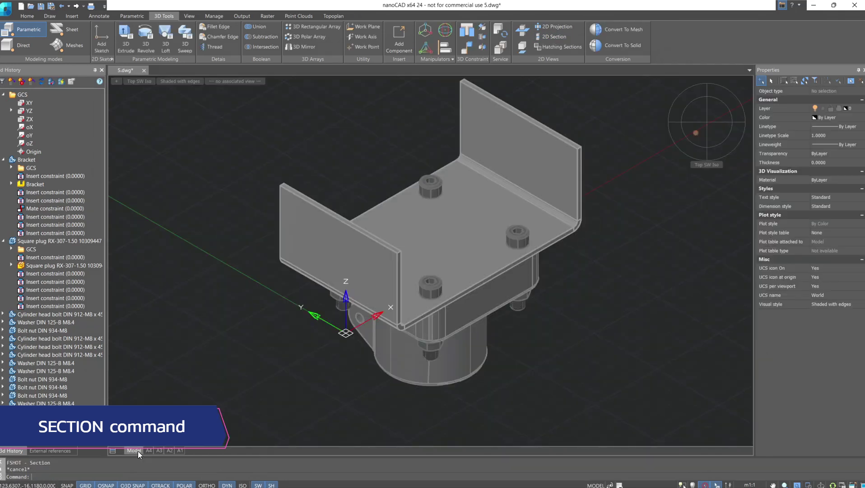
click(522, 32)
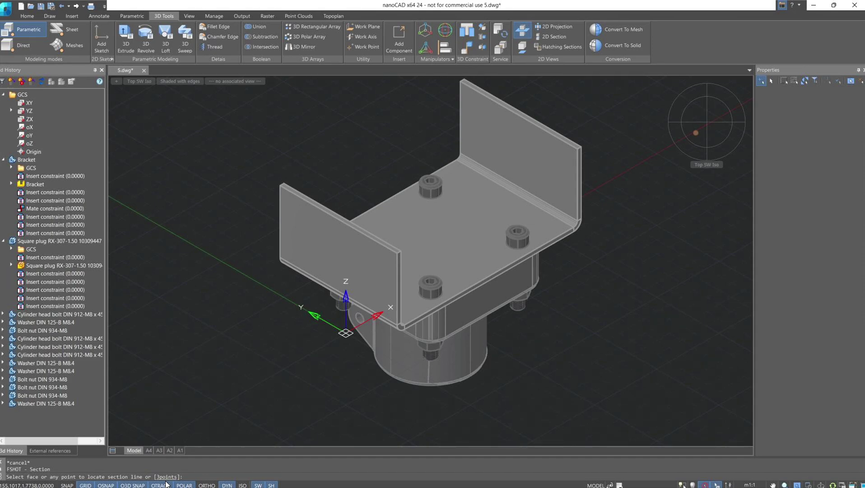
click(696, 122)
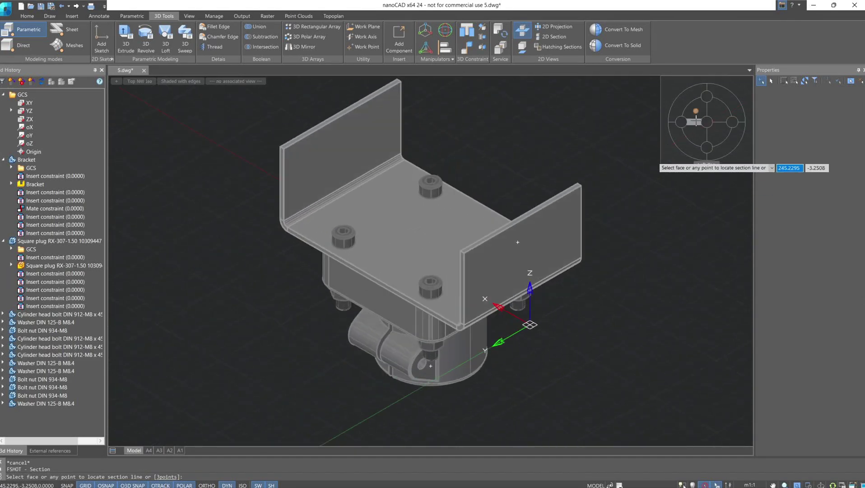
click(681, 98)
scroll(369, 301, up, 5)
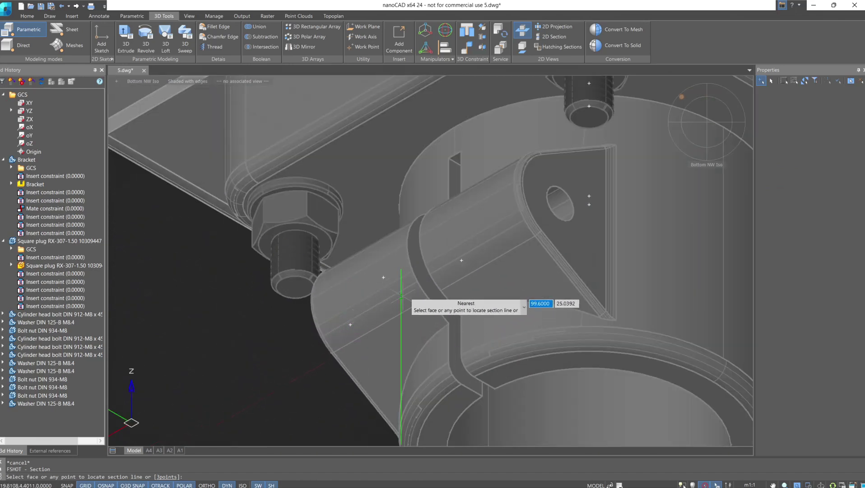
click(401, 293)
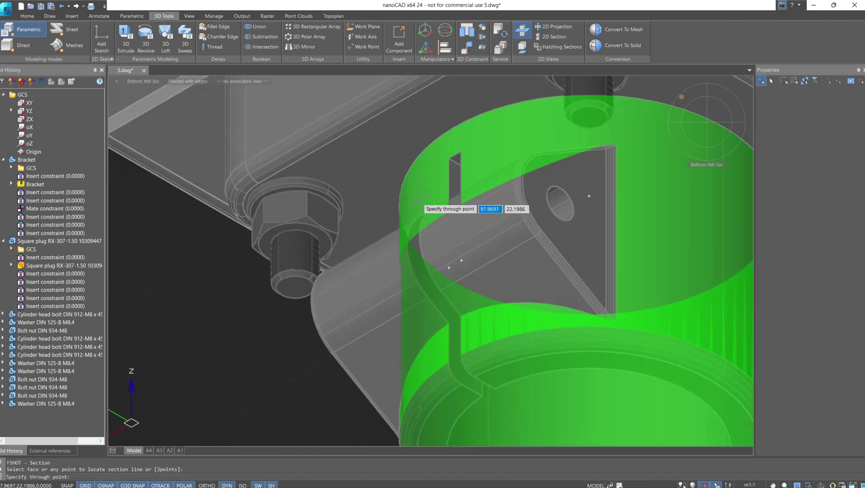
shift+middle_drag(406, 181, 431, 263)
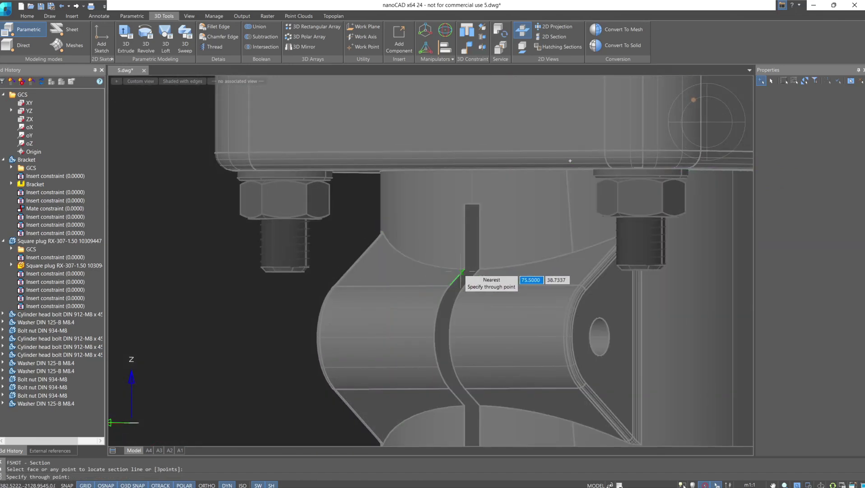
click(466, 271)
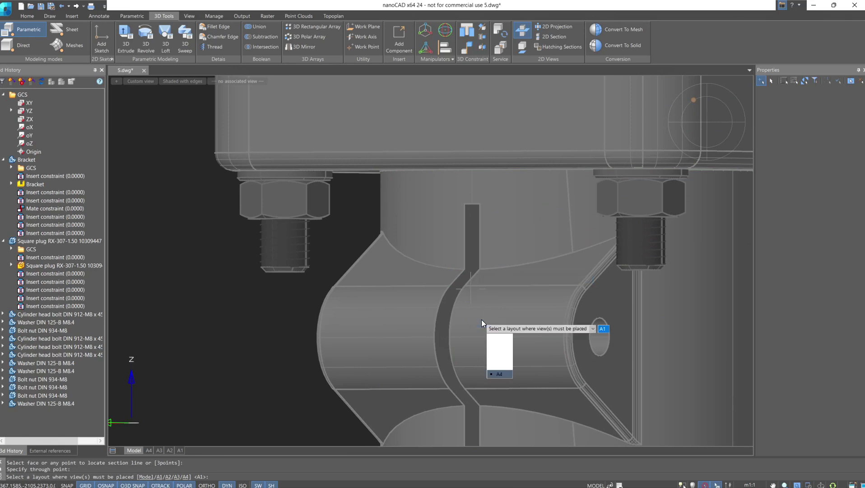
Send the section to layout A4 and place only the section view in the upper left part of the sheet
click(483, 322)
click(388, 237)
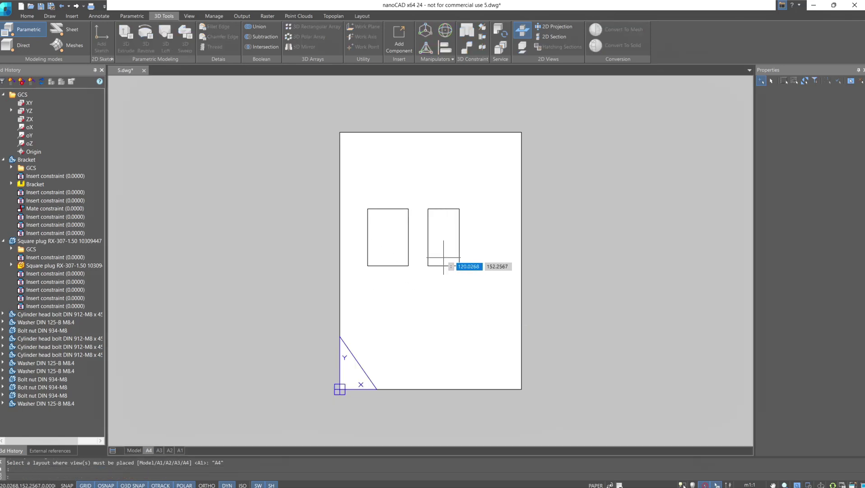
key(Escape)
scroll(444, 257, up, 2)
scroll(444, 257, up, 2)
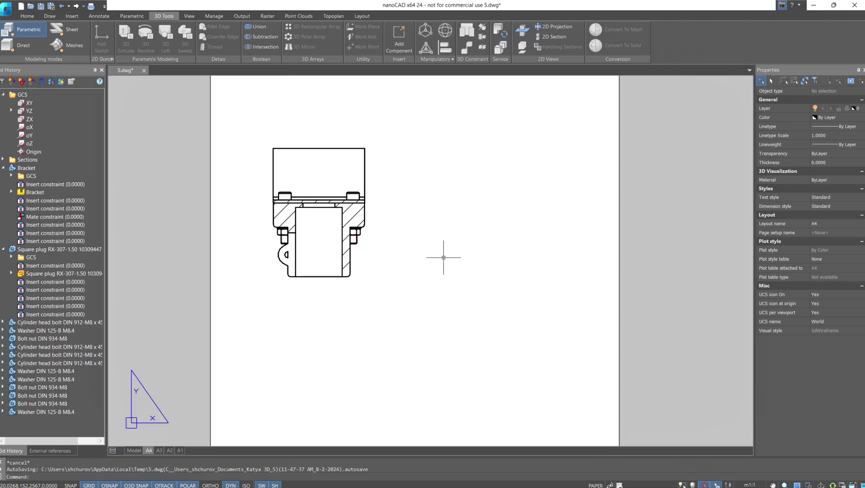
Create 2D projections from the section view, placing a side view to its right and an isometric view below the side view
click(544, 26)
click(355, 194)
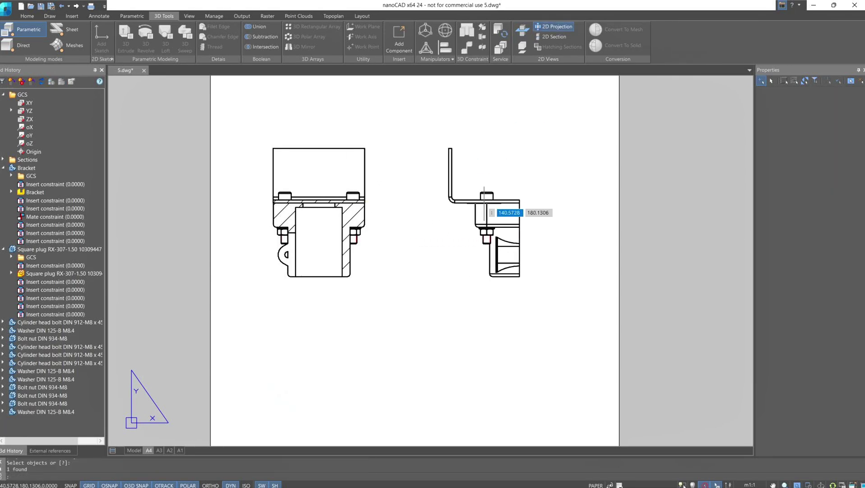
click(450, 212)
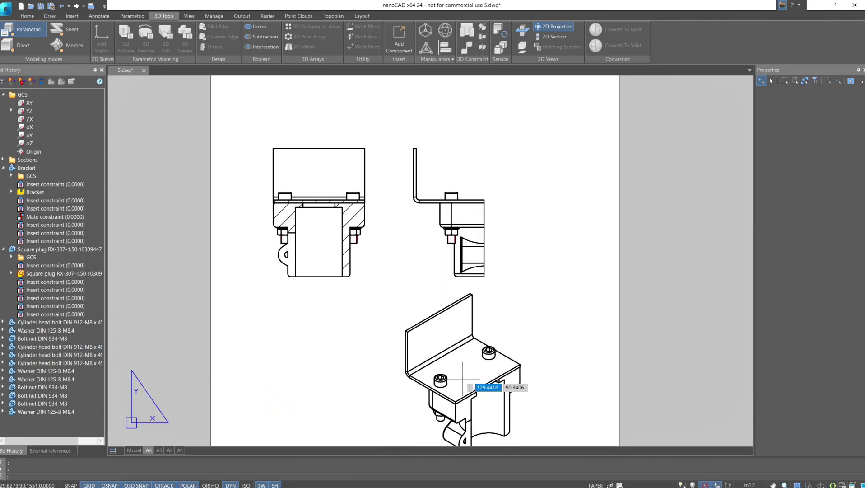
click(463, 379)
key(Escape)
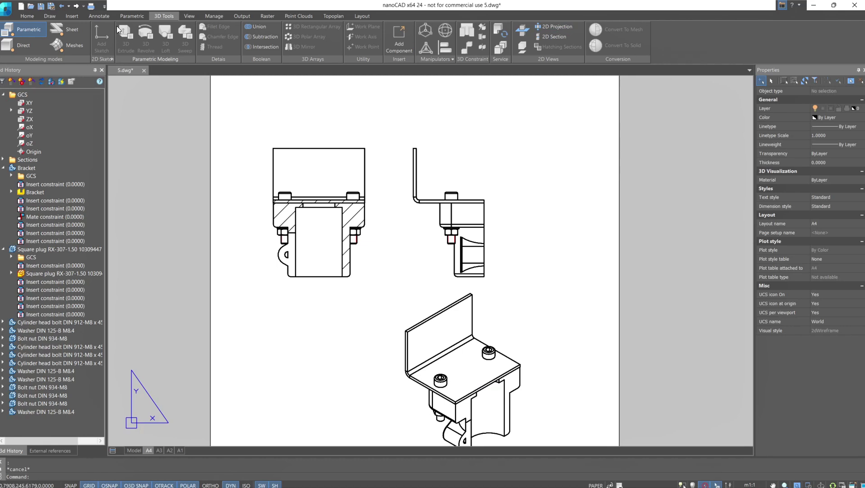
Add a horizontal dimension across the bracket's upper edge in the section view, placing the dimension line above the view
click(104, 18)
click(106, 34)
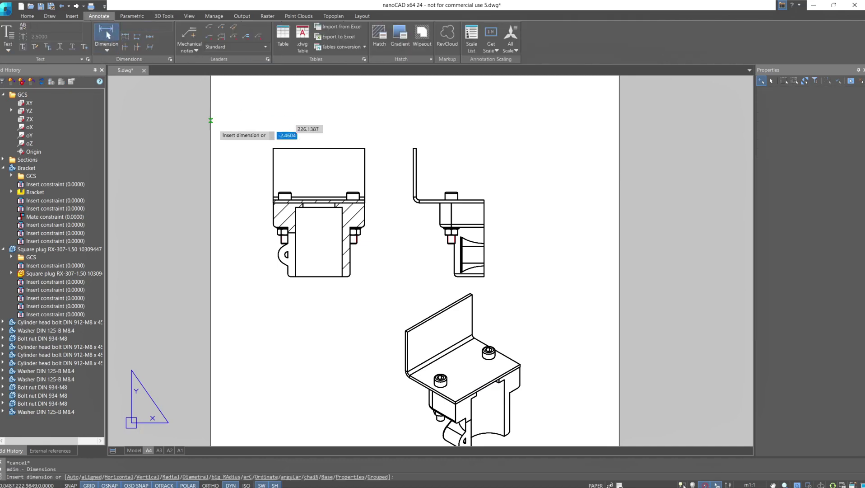
click(273, 149)
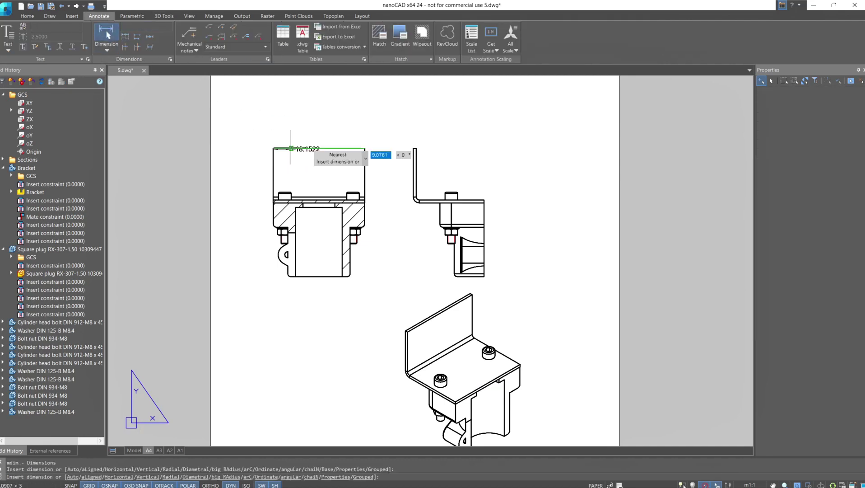
click(365, 149)
click(355, 115)
key(Escape)
middle_drag(373, 206, 353, 188)
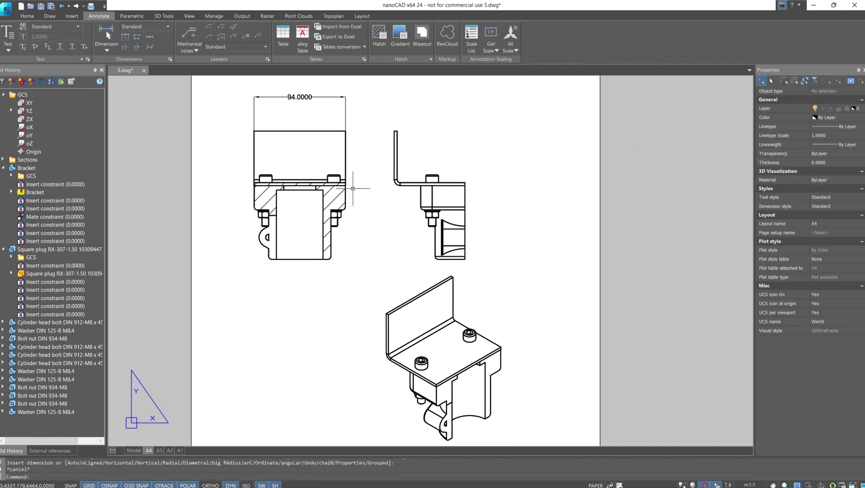